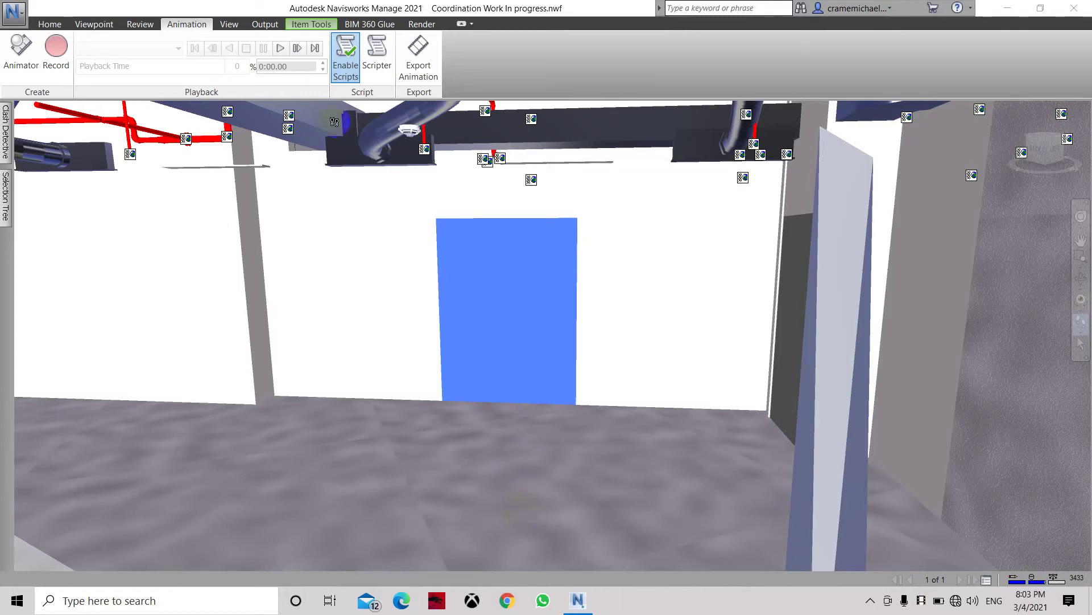
Enable scripts and walk up to the blue door until it swings open.
click(347, 76)
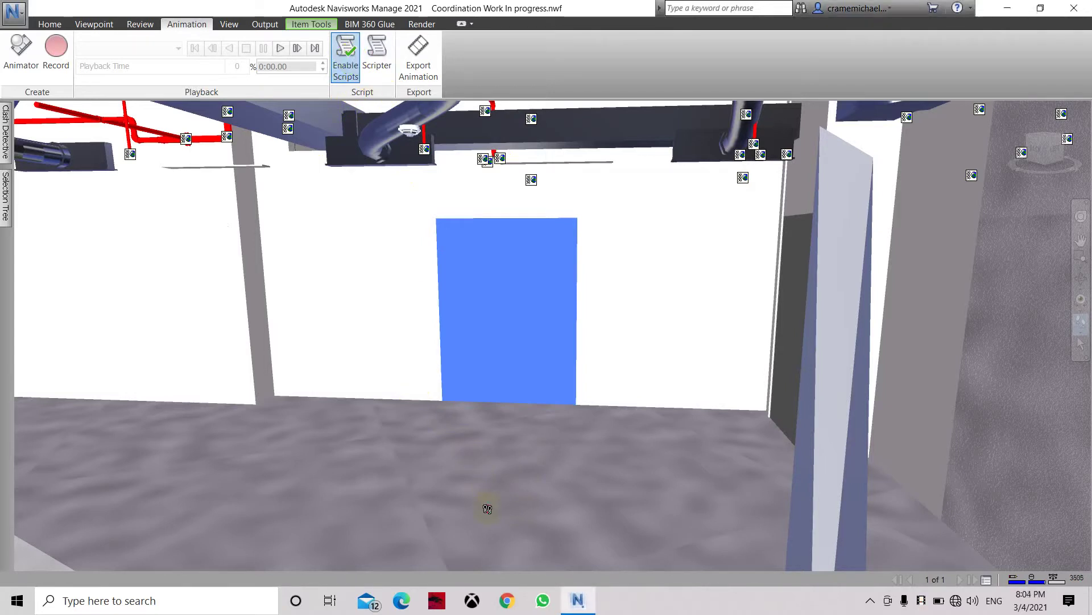
drag(487, 508, 489, 499)
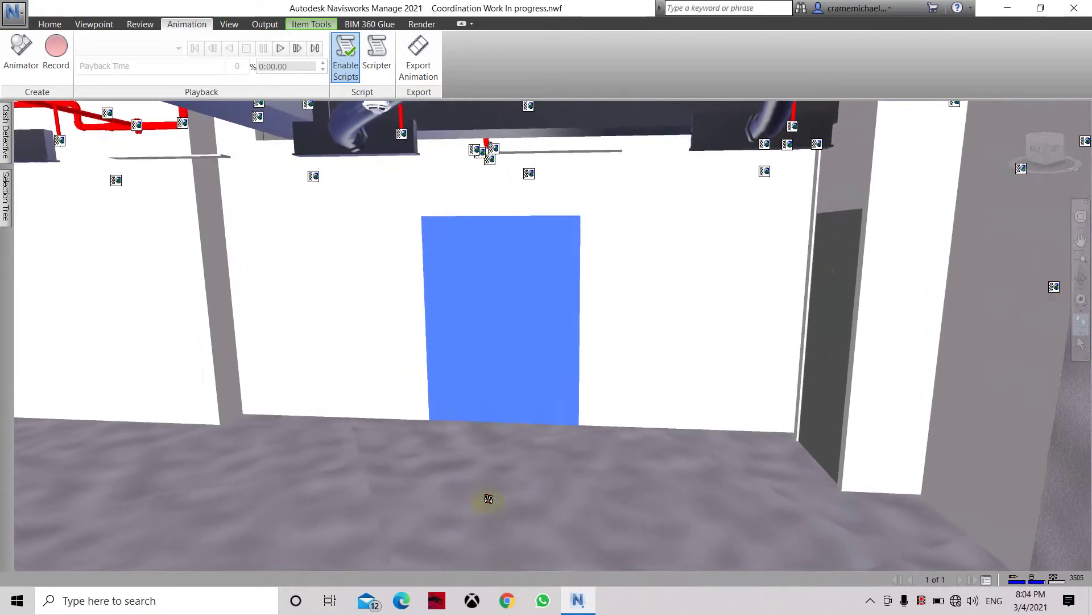
drag(488, 499, 488, 494)
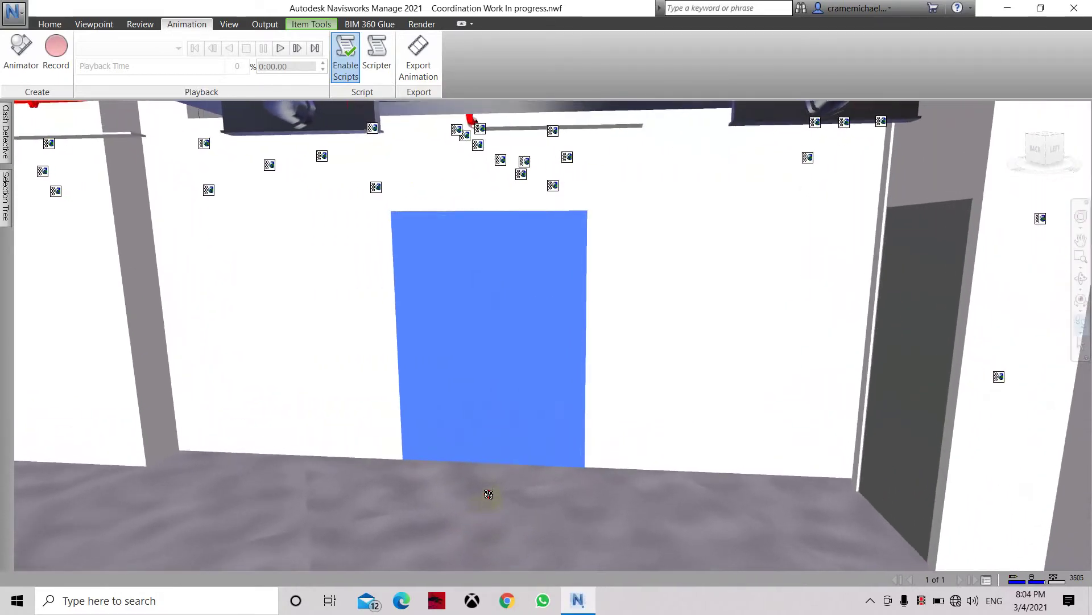
drag(488, 494, 475, 500)
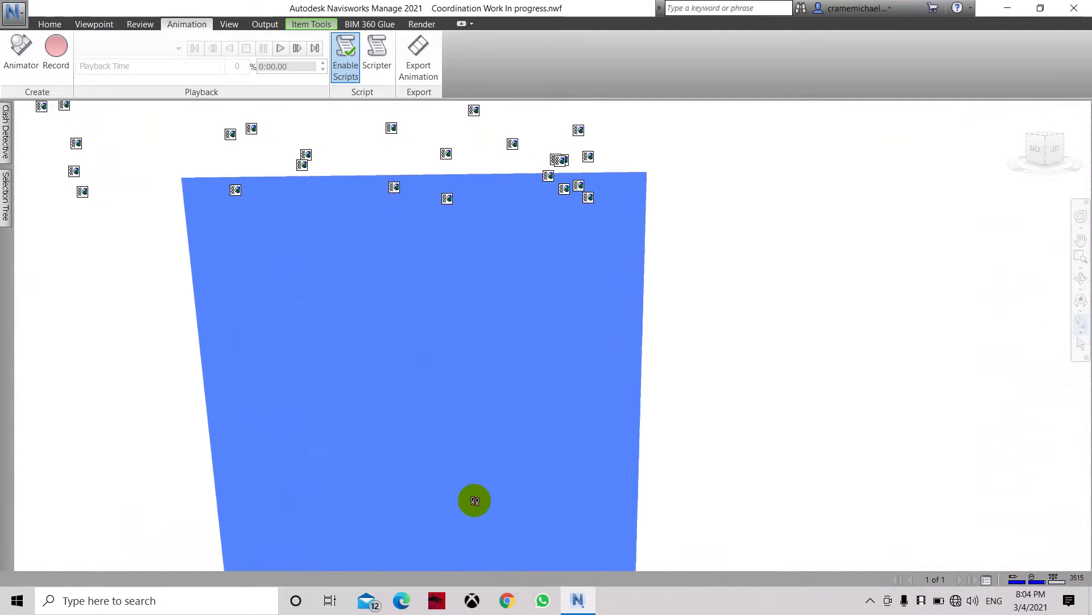
drag(475, 500, 466, 512)
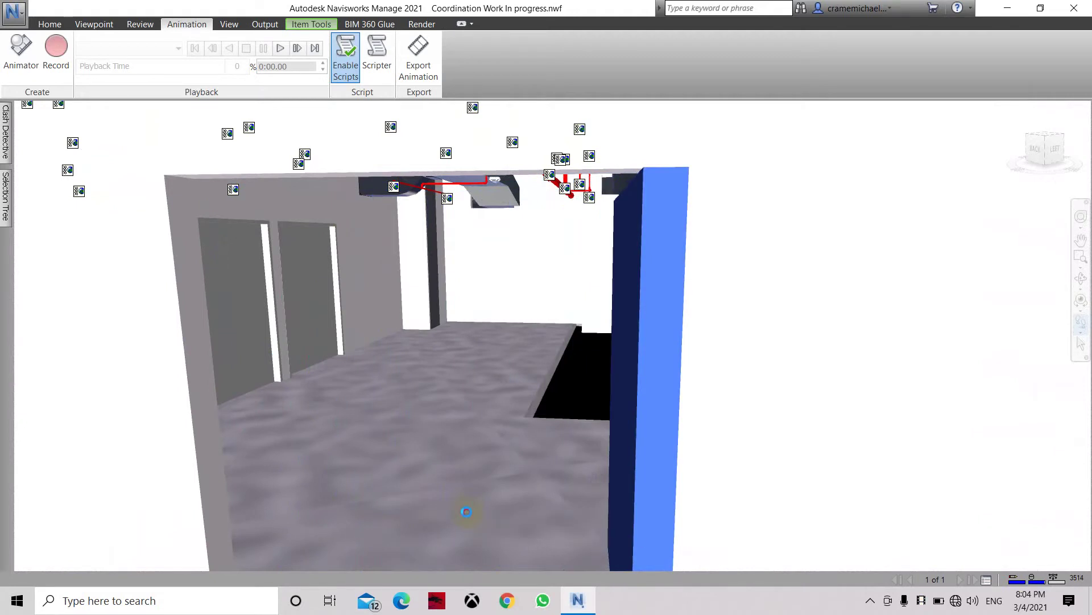
drag(466, 512, 464, 544)
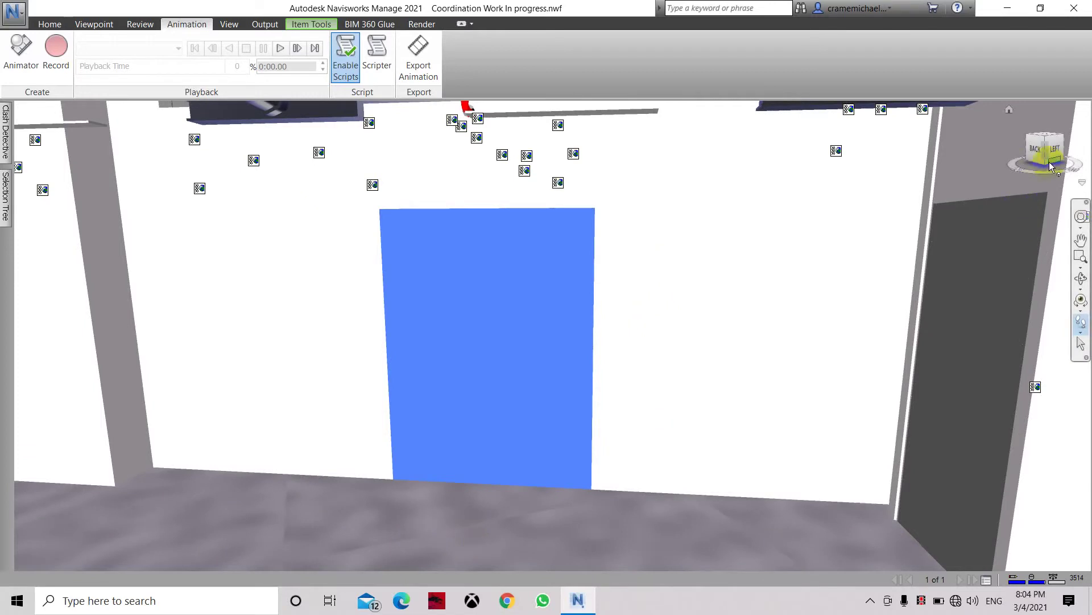
Keep walking past the opened blue door toward the corridor.
drag(546, 319, 520, 411)
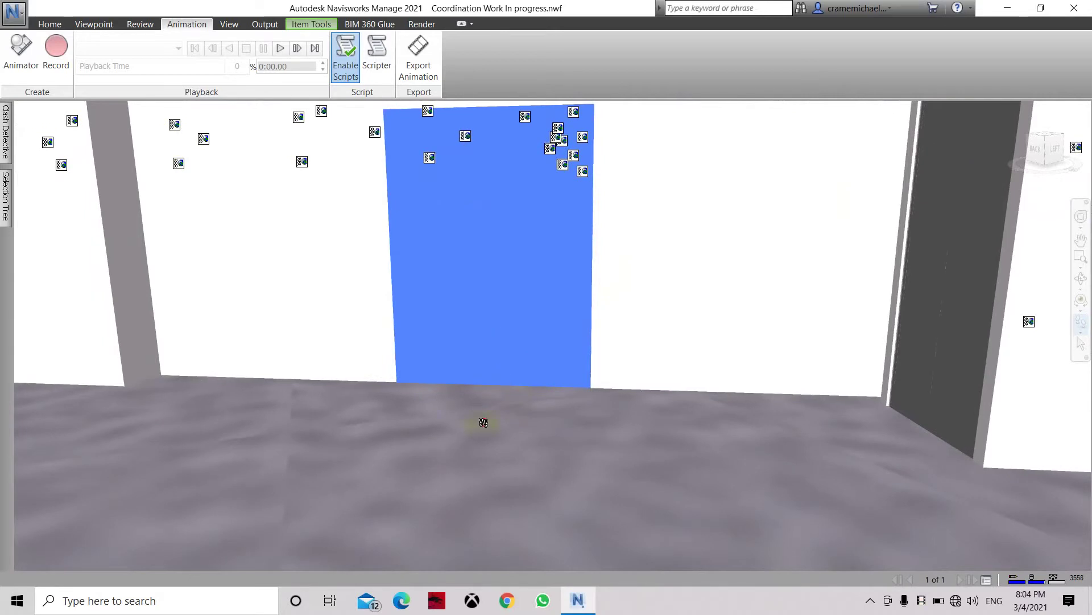
drag(484, 422, 481, 412)
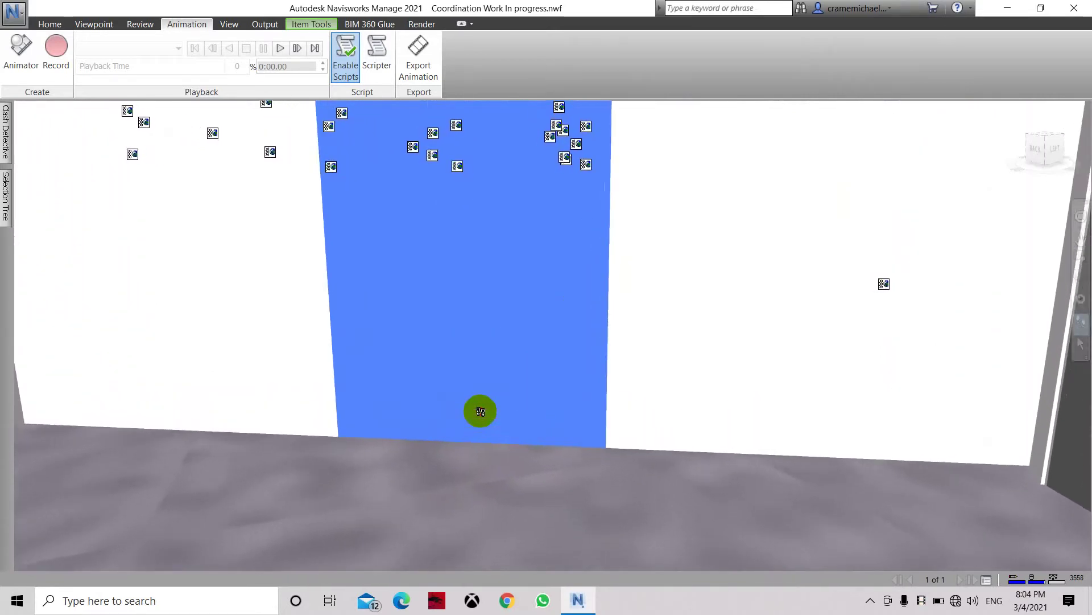
drag(481, 411, 462, 429)
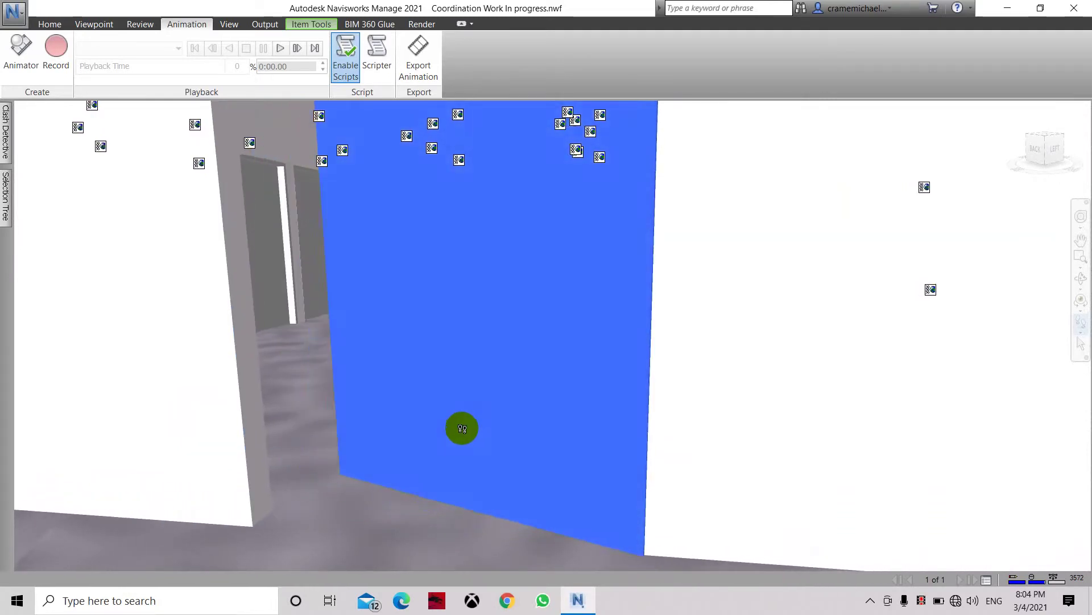
drag(462, 429, 462, 429)
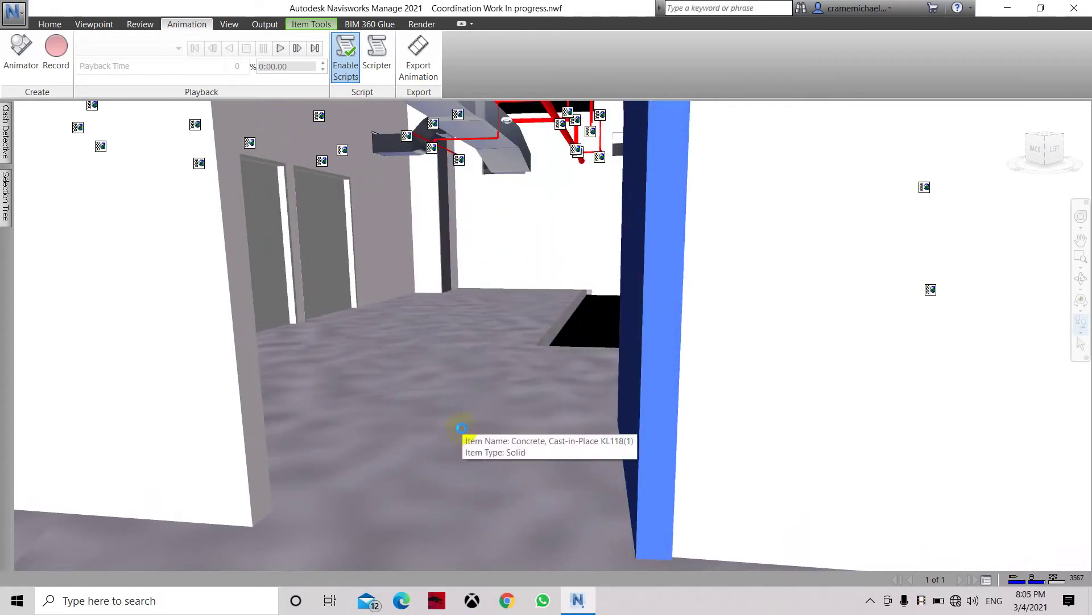
drag(462, 430, 472, 468)
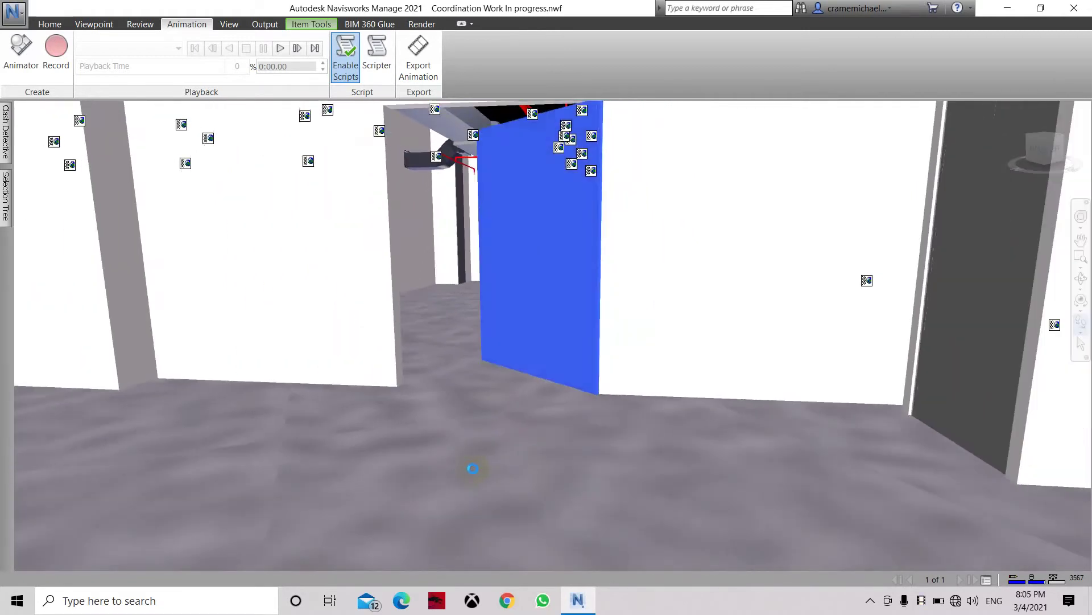
click(922, 601)
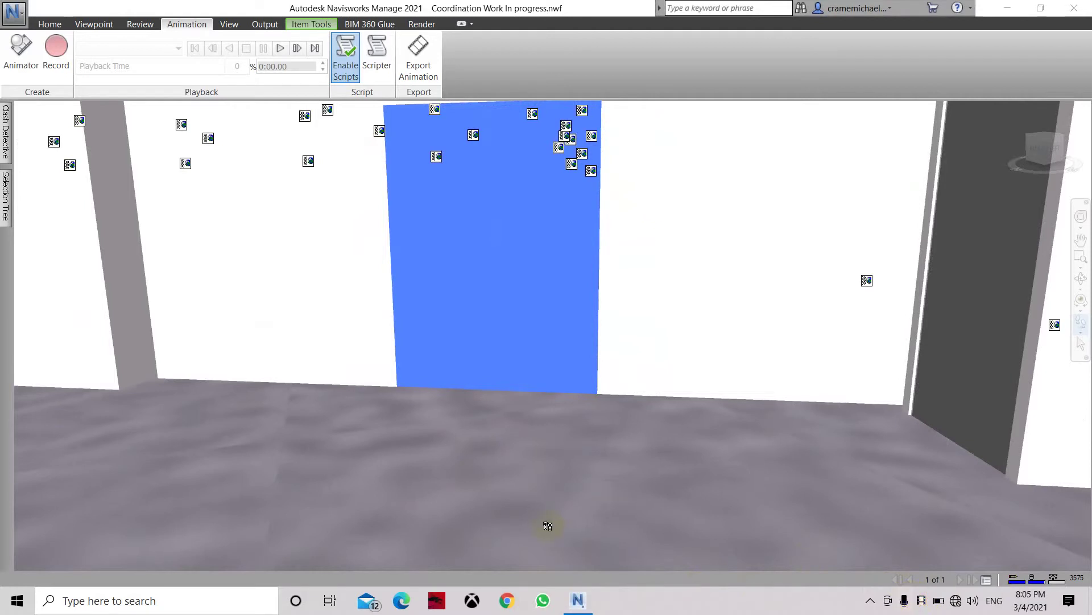
Open the Animator and add a new animation scene, Scene 1.
drag(504, 359, 516, 362)
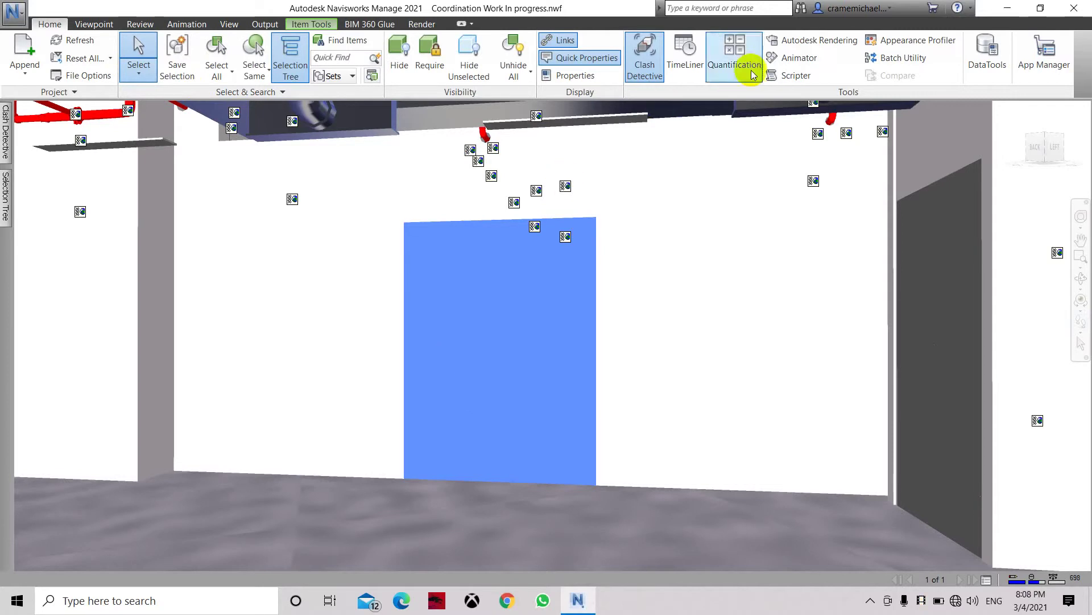
click(799, 57)
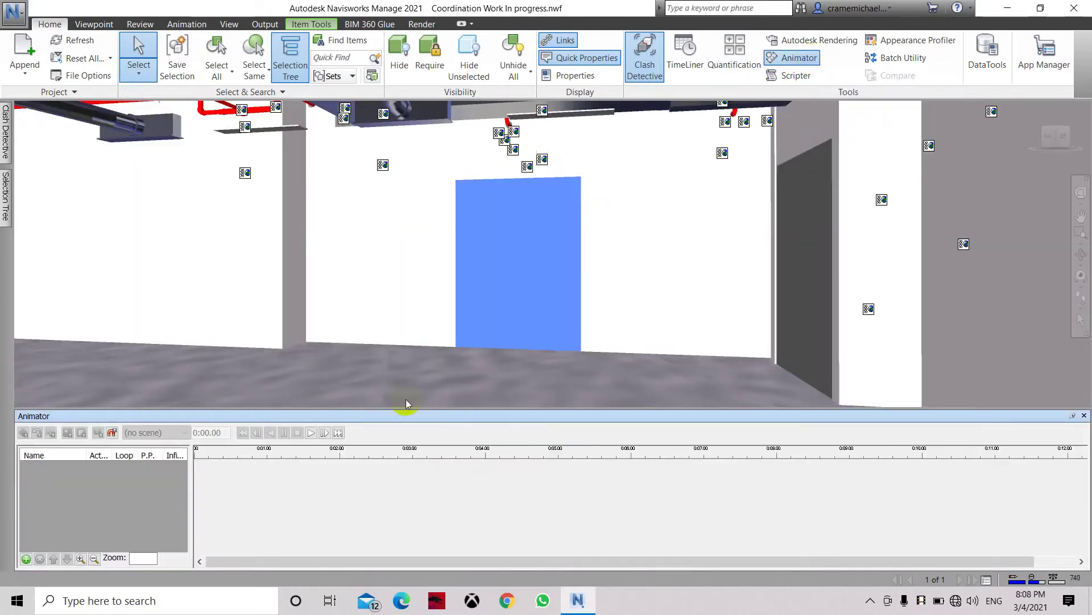
click(26, 560)
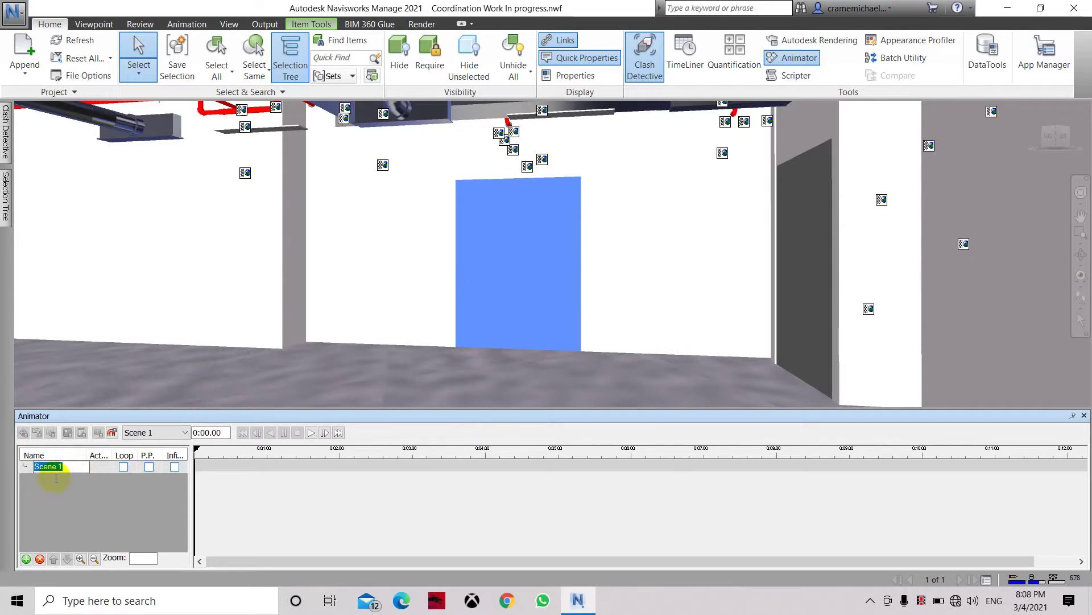
Add an animation set named Door123 under Scene 1 and select it.
click(90, 466)
right_click(90, 468)
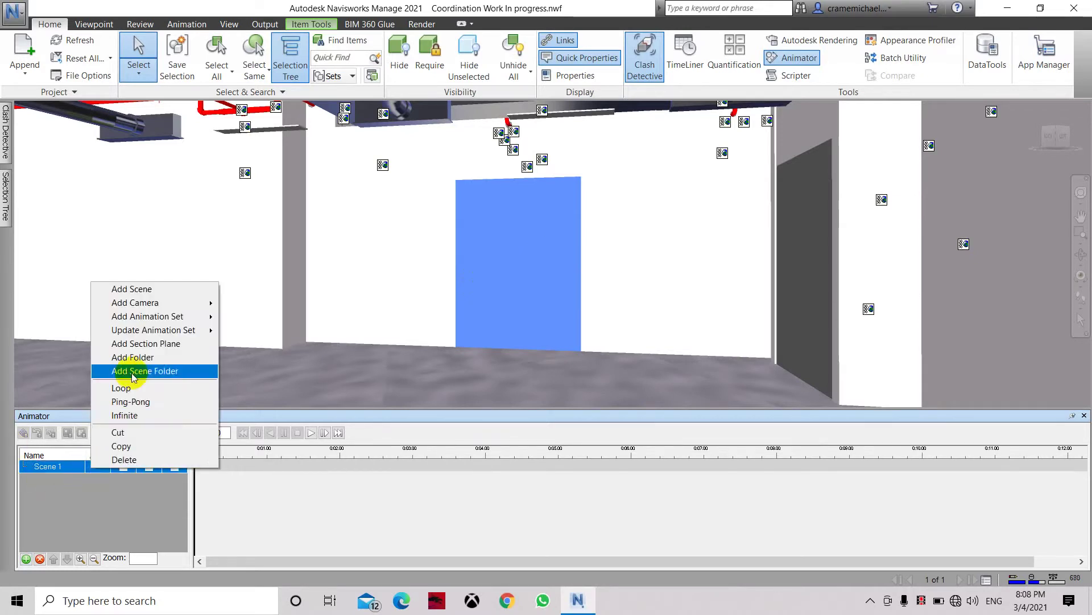
click(260, 320)
text(Door123)
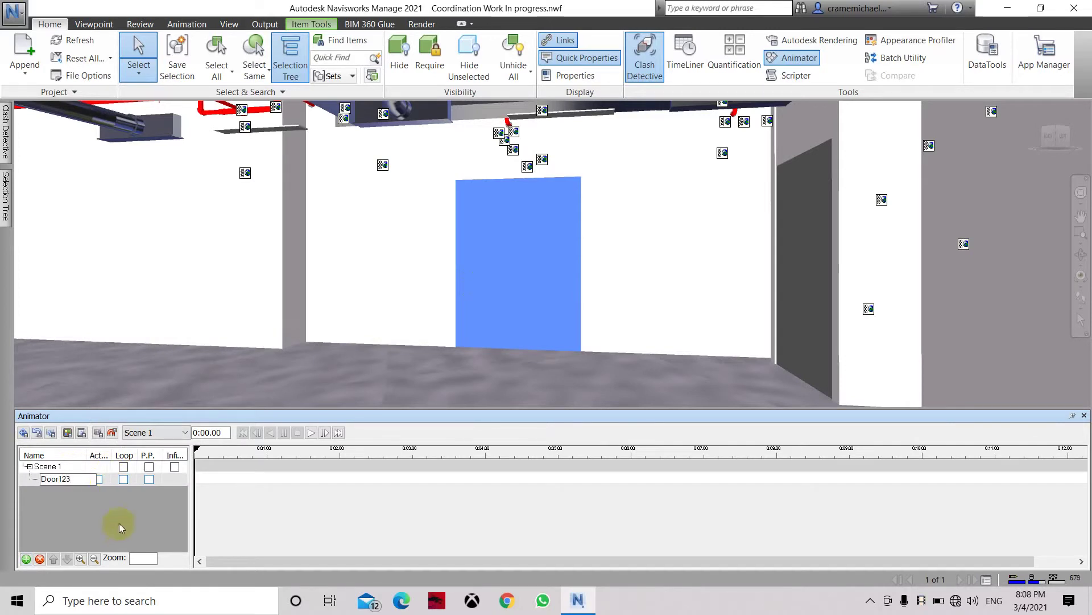
click(119, 500)
click(102, 476)
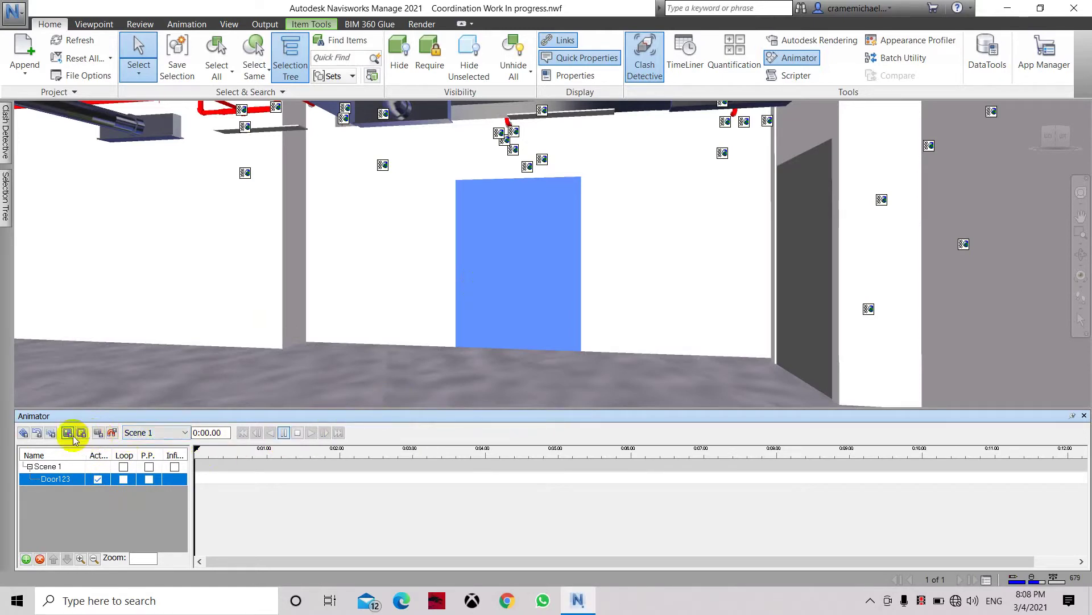
Move Door123's rotation gizmo onto the door's right-hand vertical hinge edge, checking from several angles.
click(37, 432)
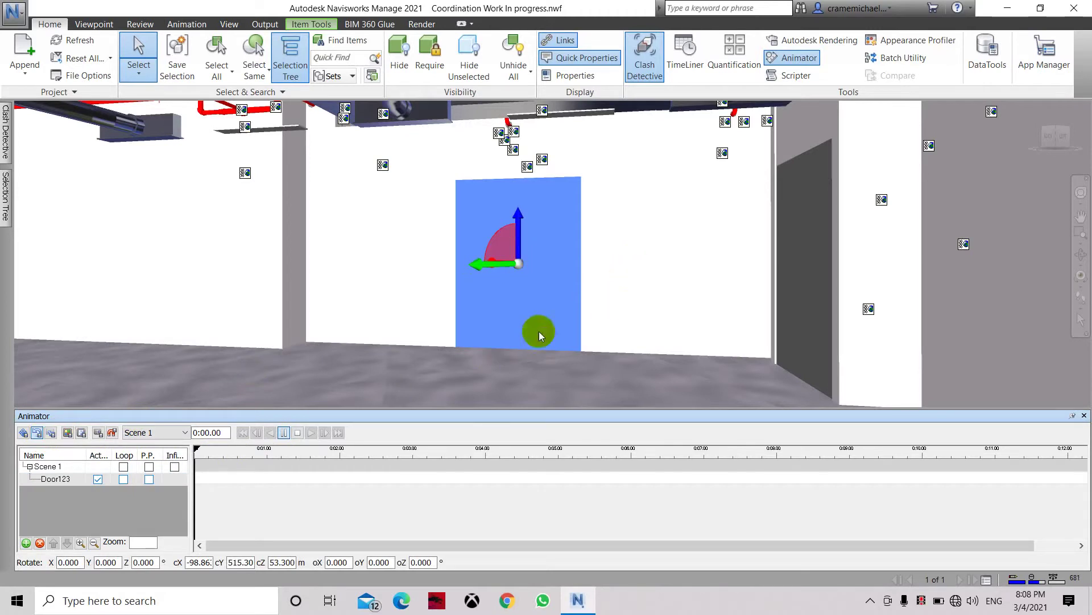
drag(1057, 141, 1079, 155)
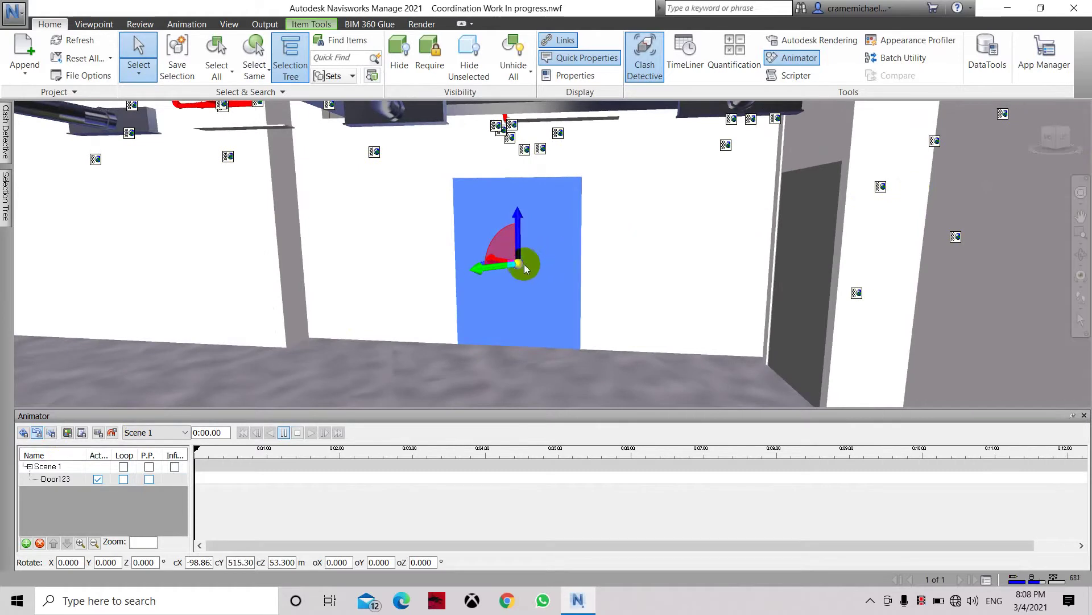
ctrl+drag(520, 266, 580, 260)
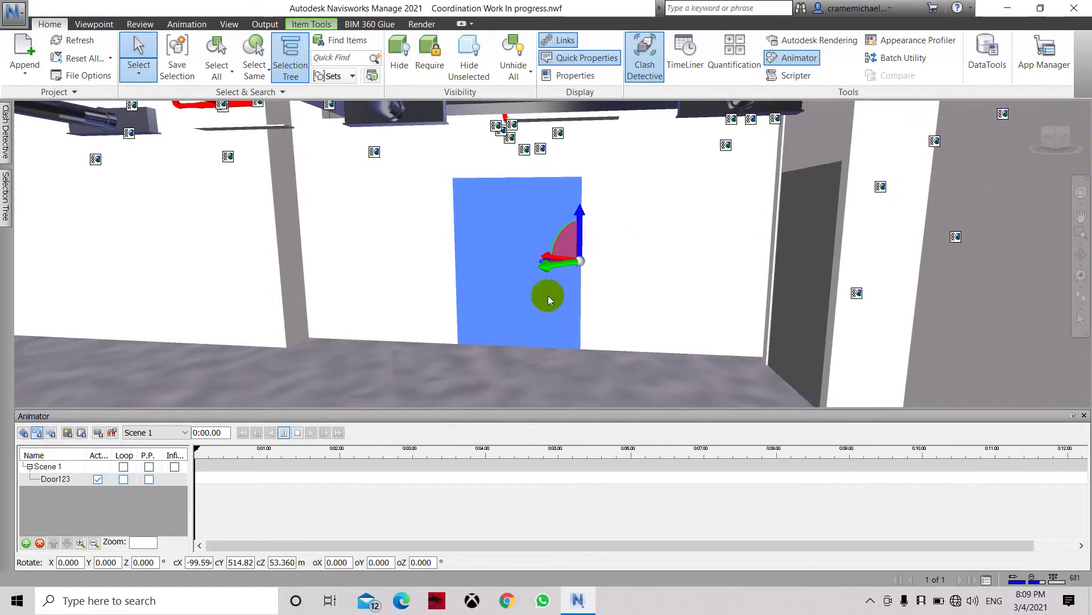
mouse_move(1067, 181)
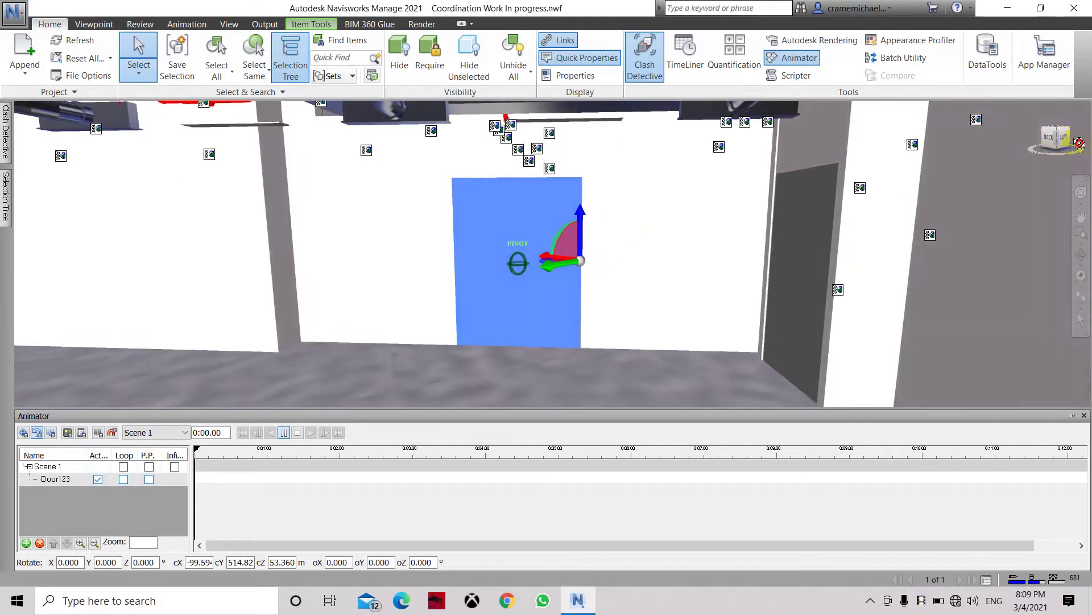
click(1062, 148)
drag(1058, 145, 1021, 145)
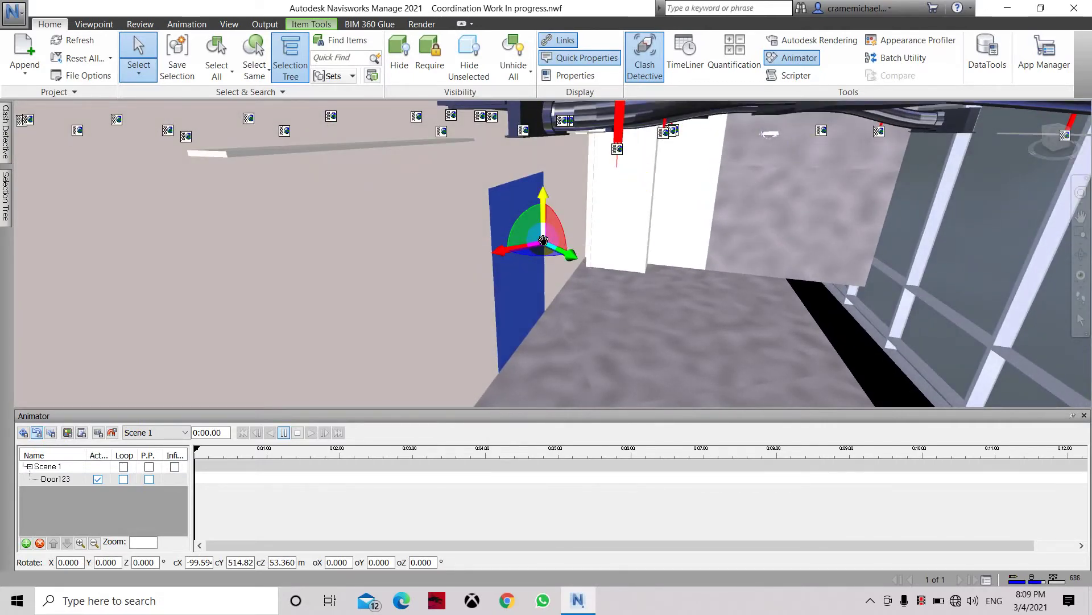
drag(543, 240, 543, 271)
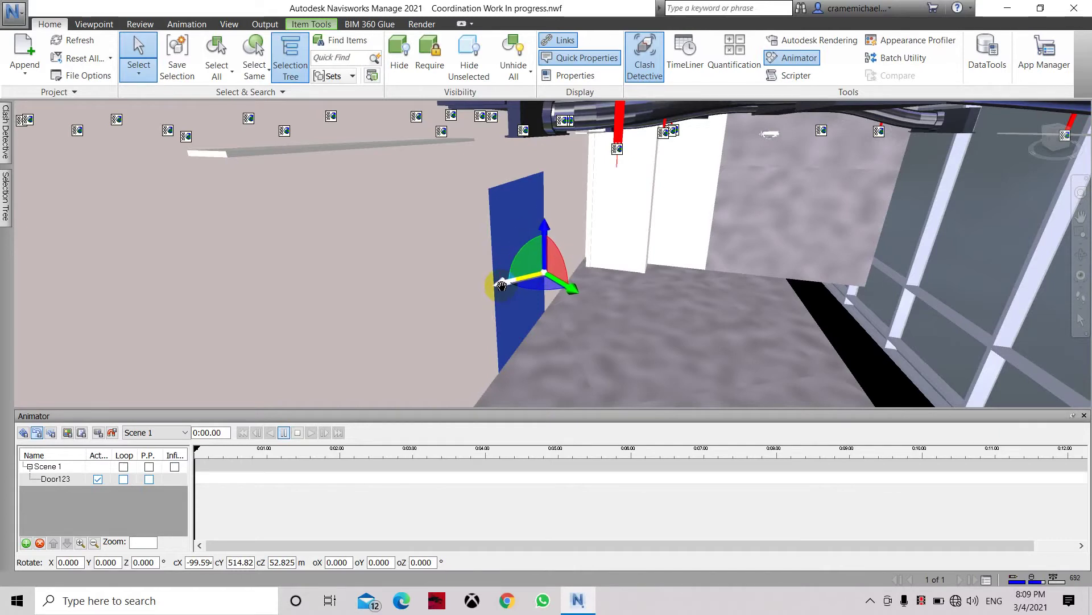
drag(502, 285, 531, 293)
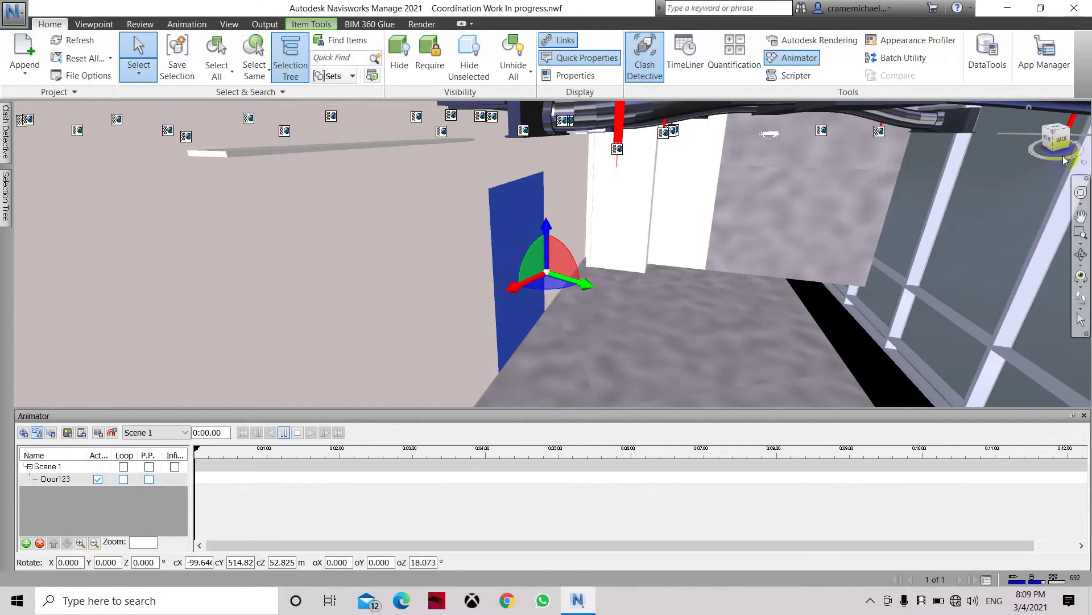
mouse_move(1059, 147)
mouse_down()
mouse_move(999, 146)
mouse_move(625, 265)
mouse_up()
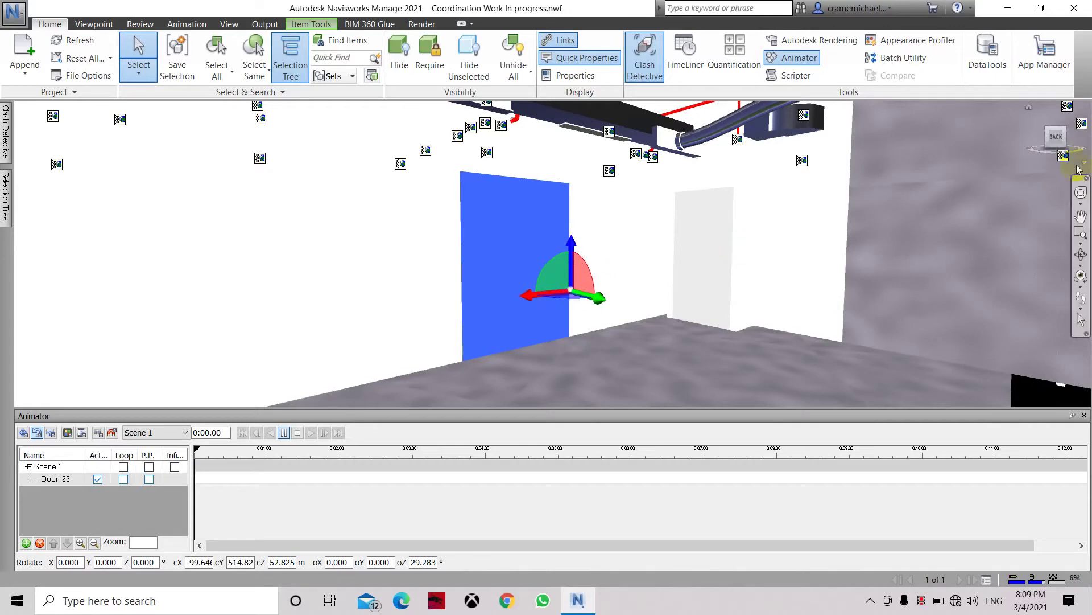
drag(1059, 147, 965, 156)
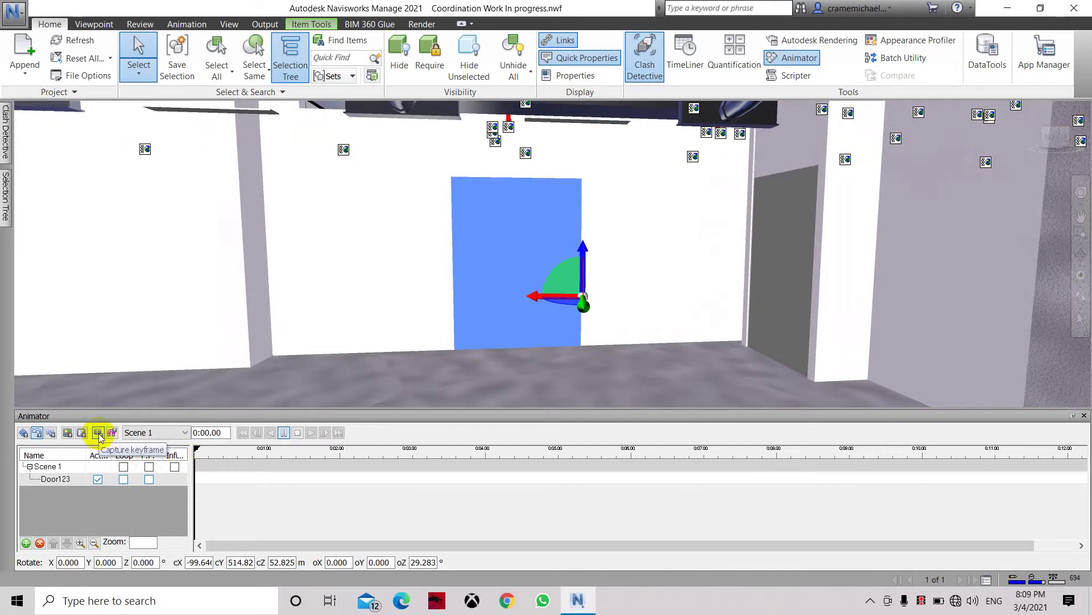
Capture a closed-door keyframe at 0 s and a half-open keyframe at 3 s.
click(99, 433)
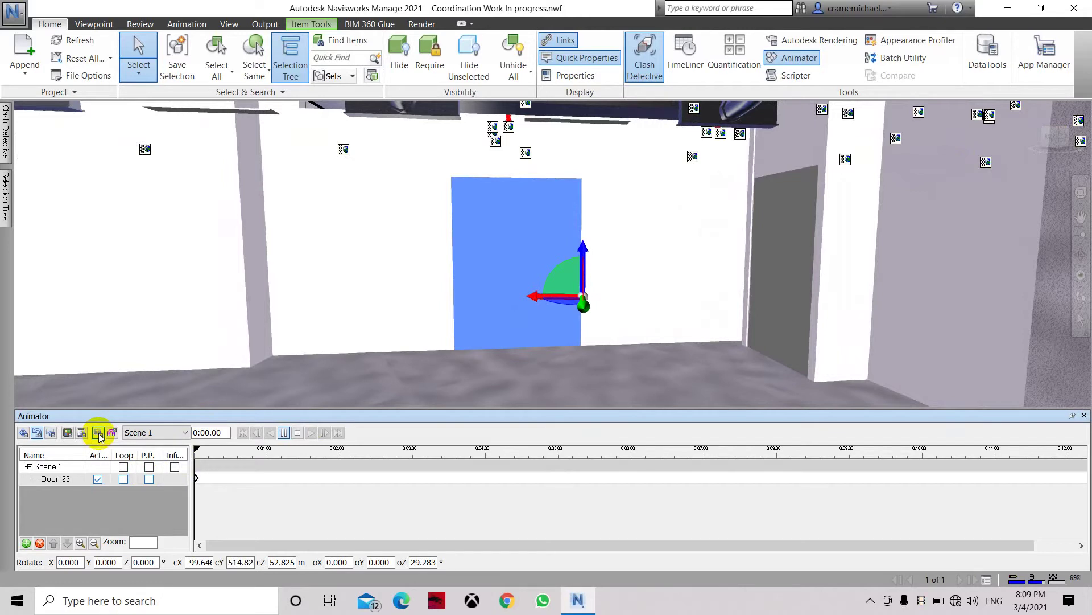
drag(224, 433, 185, 437)
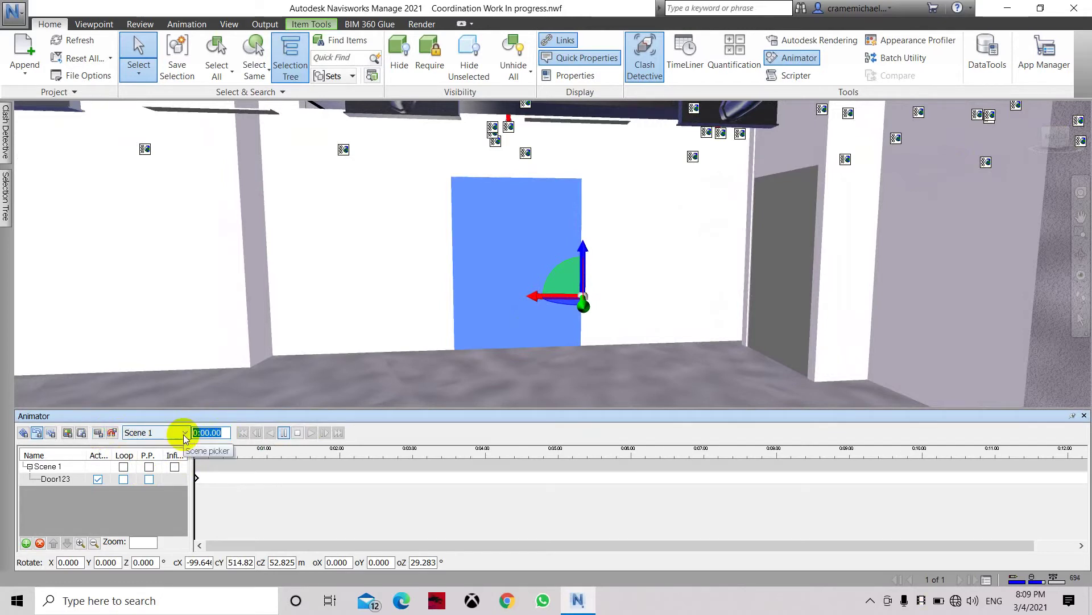
text(3)
text(0:03.00)
key(Return)
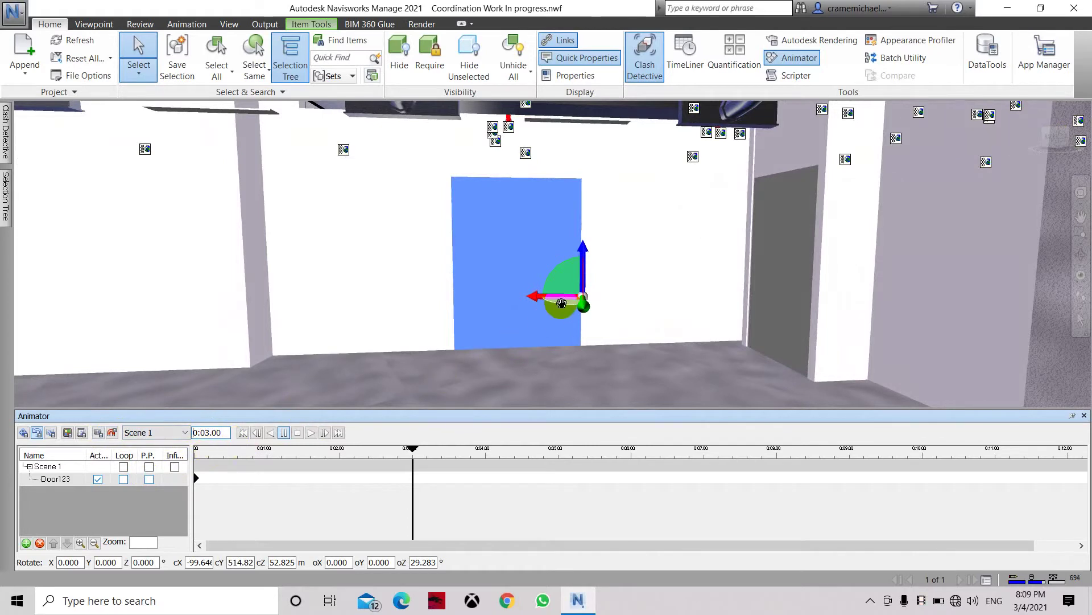
click(560, 304)
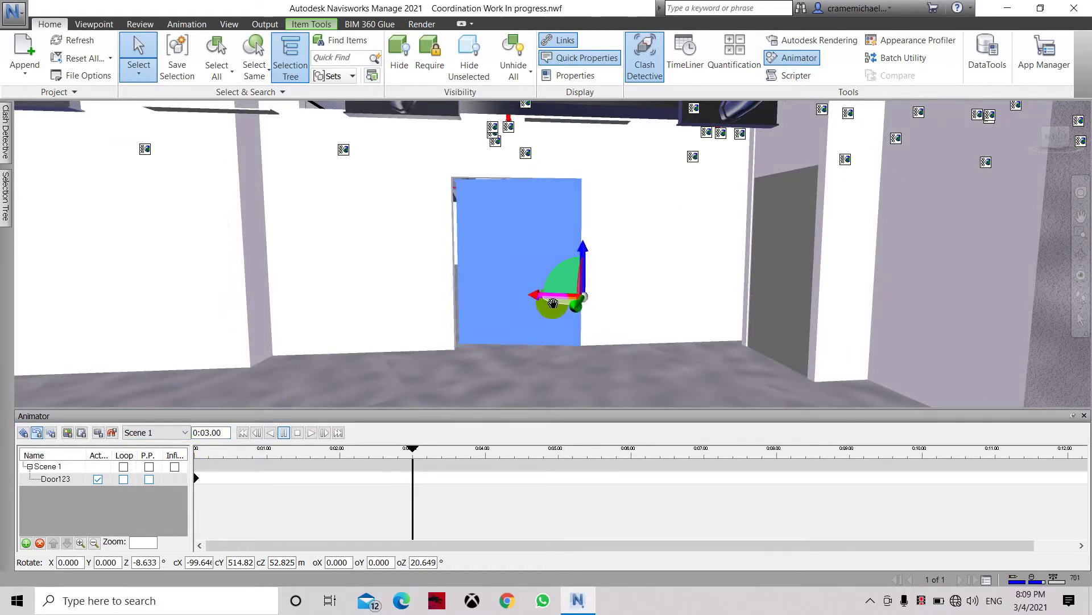
drag(554, 305, 543, 298)
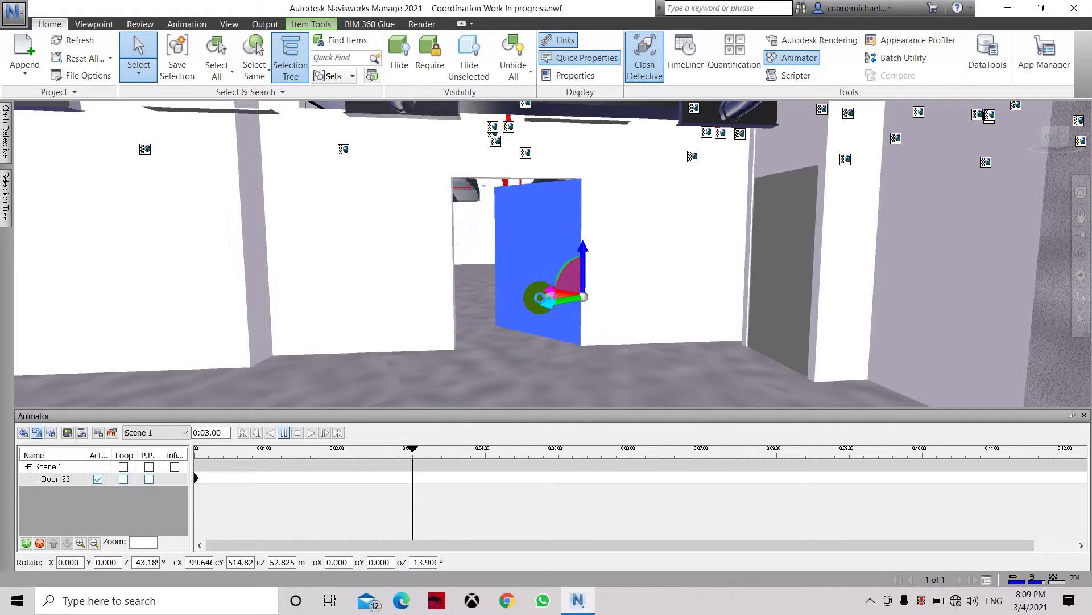
drag(542, 298, 540, 299)
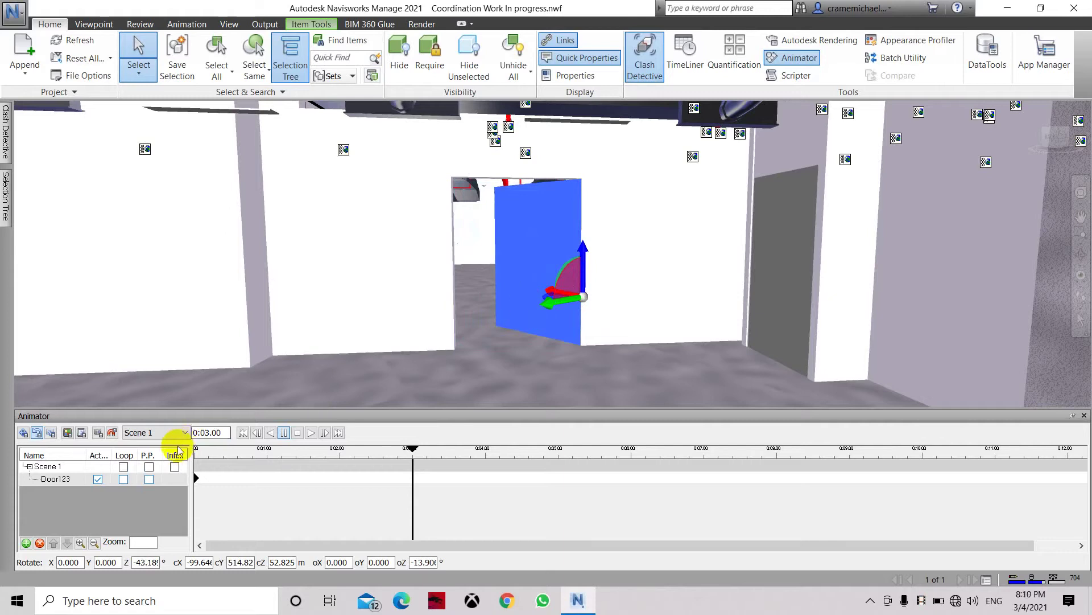
click(99, 433)
Add keyframes with the door swung wider open at 4 s and 5 s.
double_click(199, 433)
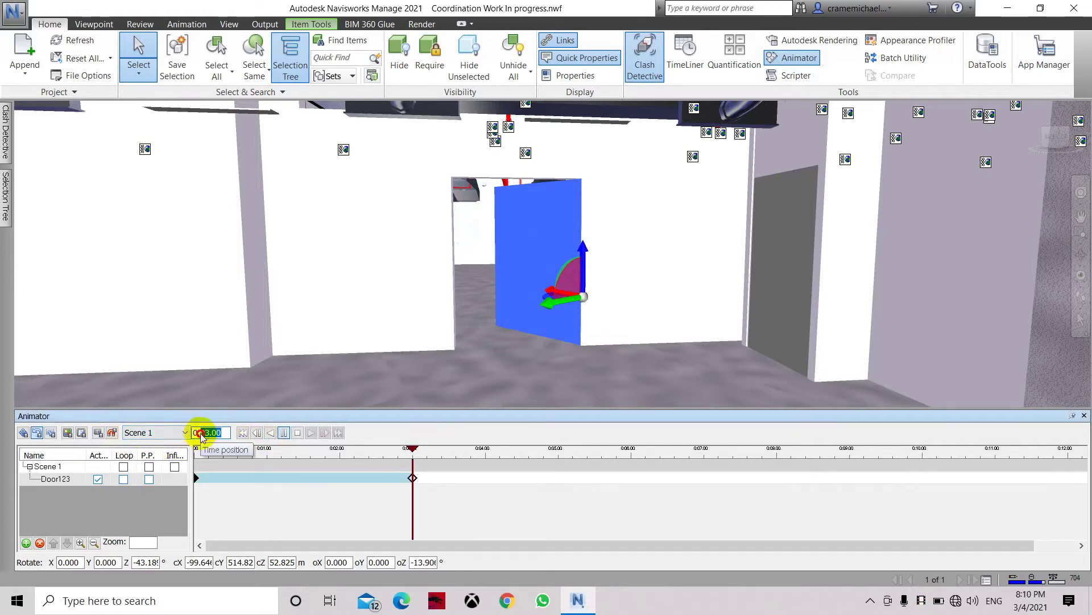
text(04)
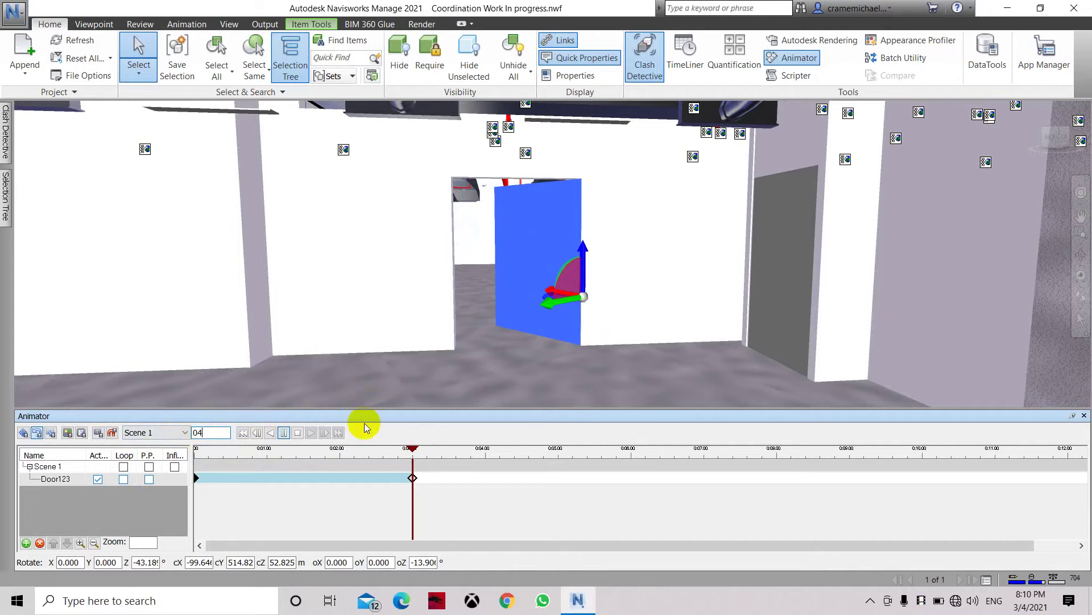
key(Return)
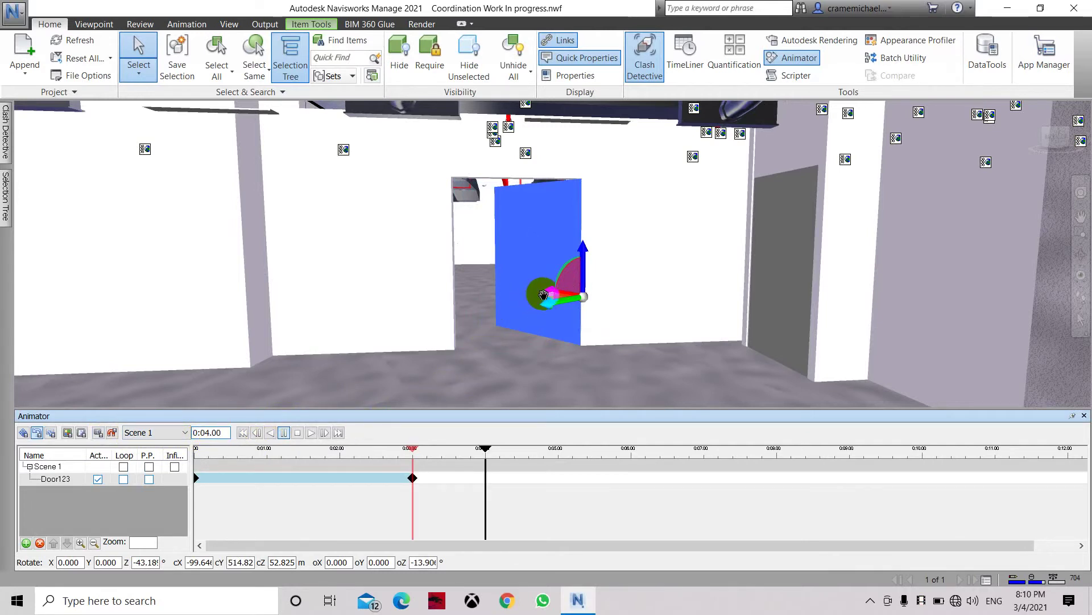
drag(543, 295, 550, 287)
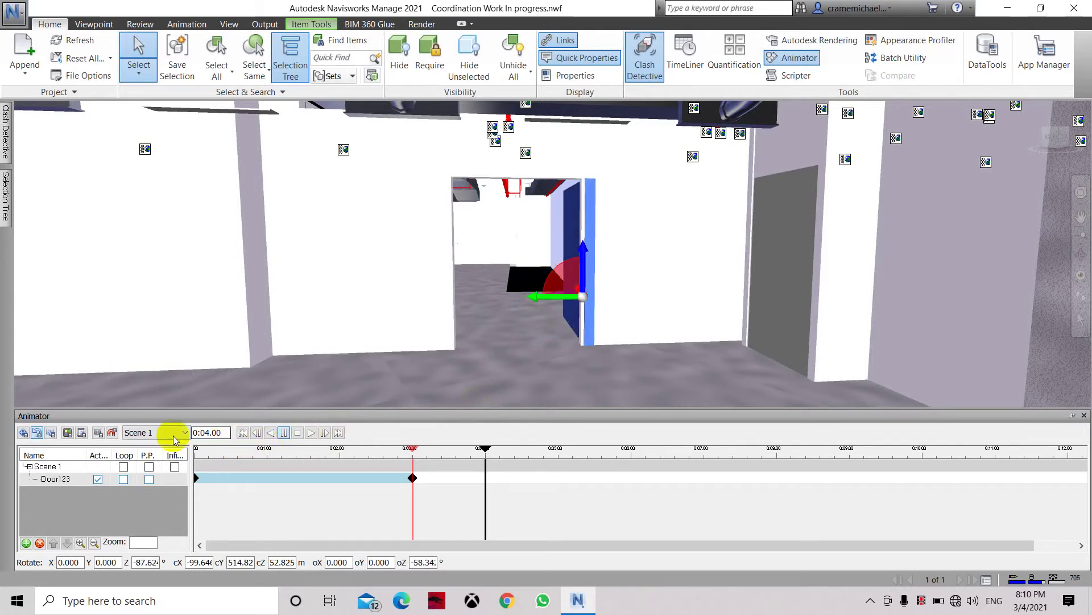
click(103, 433)
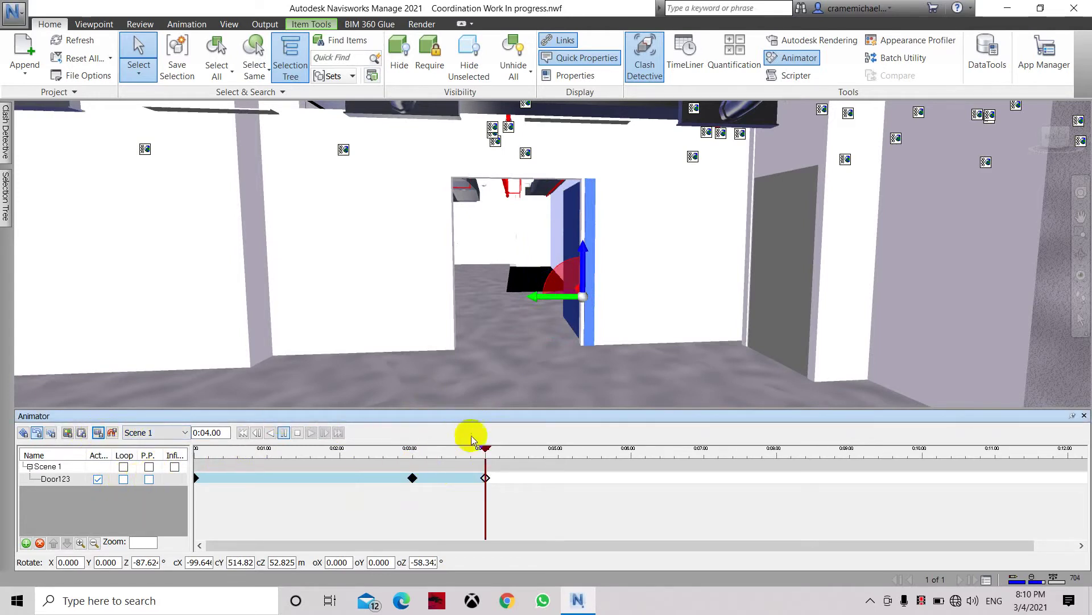
drag(220, 433, 187, 435)
text(5)
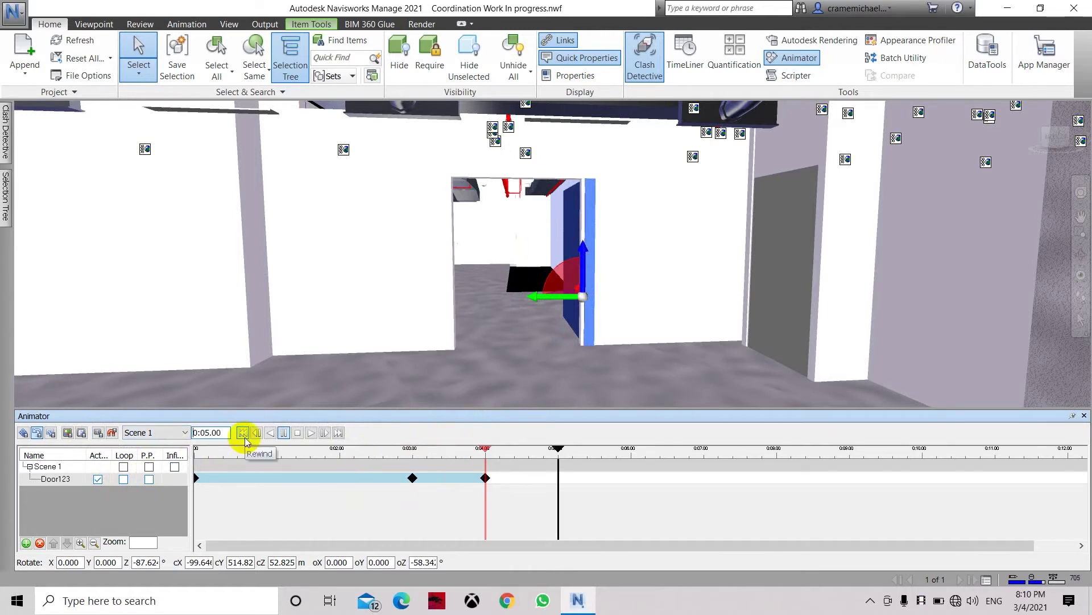
click(98, 433)
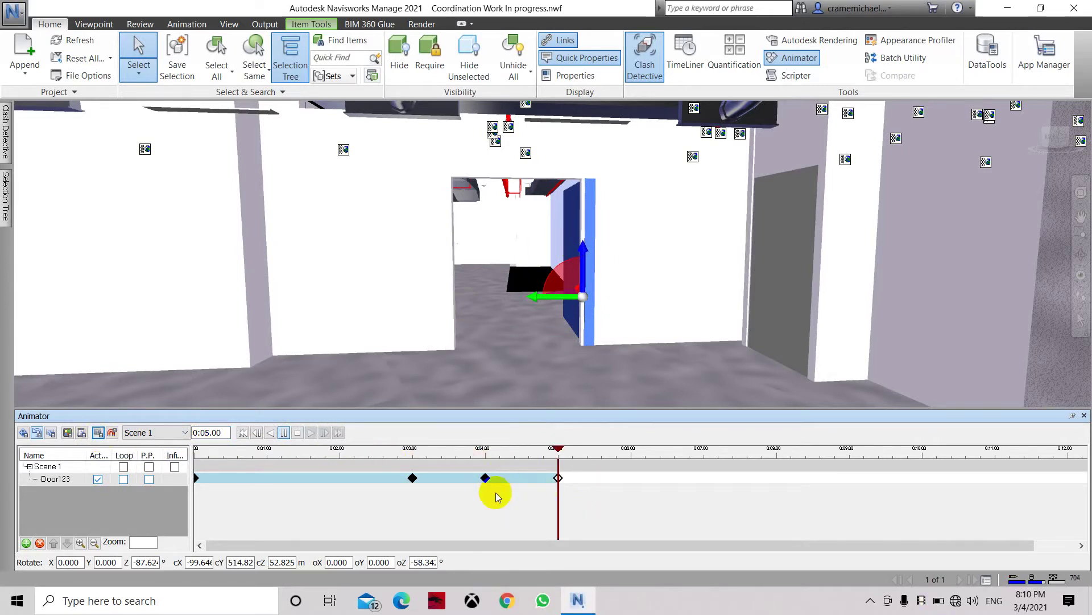
Tick P.P. so Door123 plays forward then back, and reselect Door123.
click(149, 478)
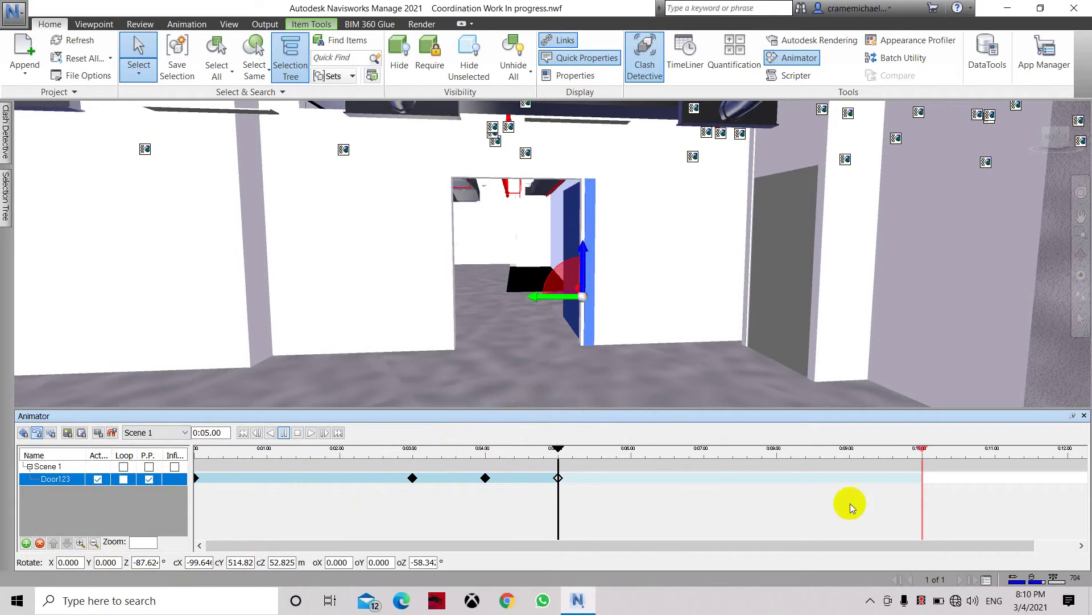
click(909, 509)
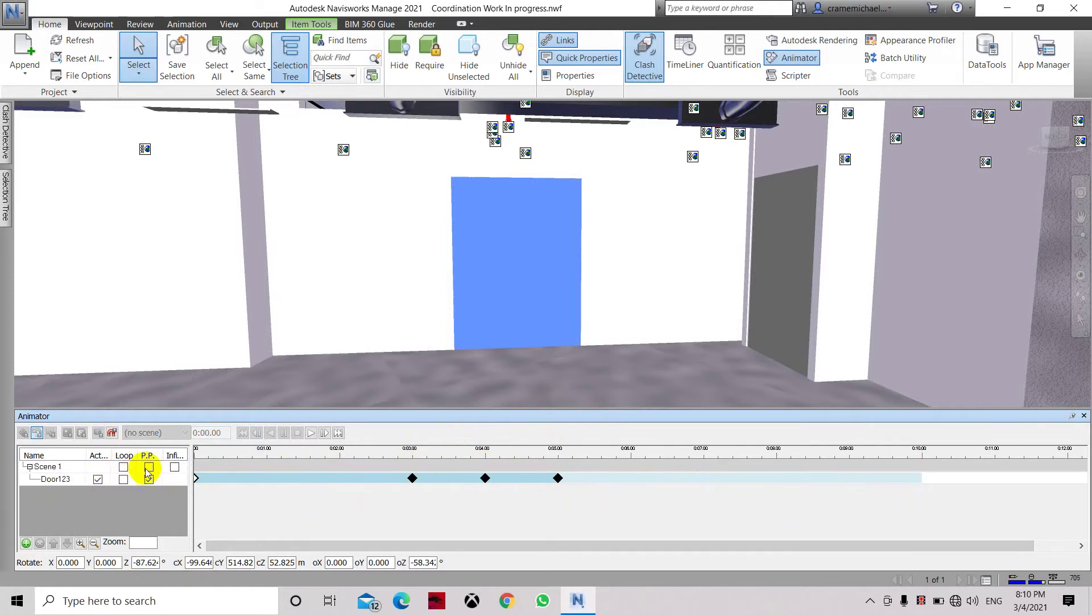
click(85, 478)
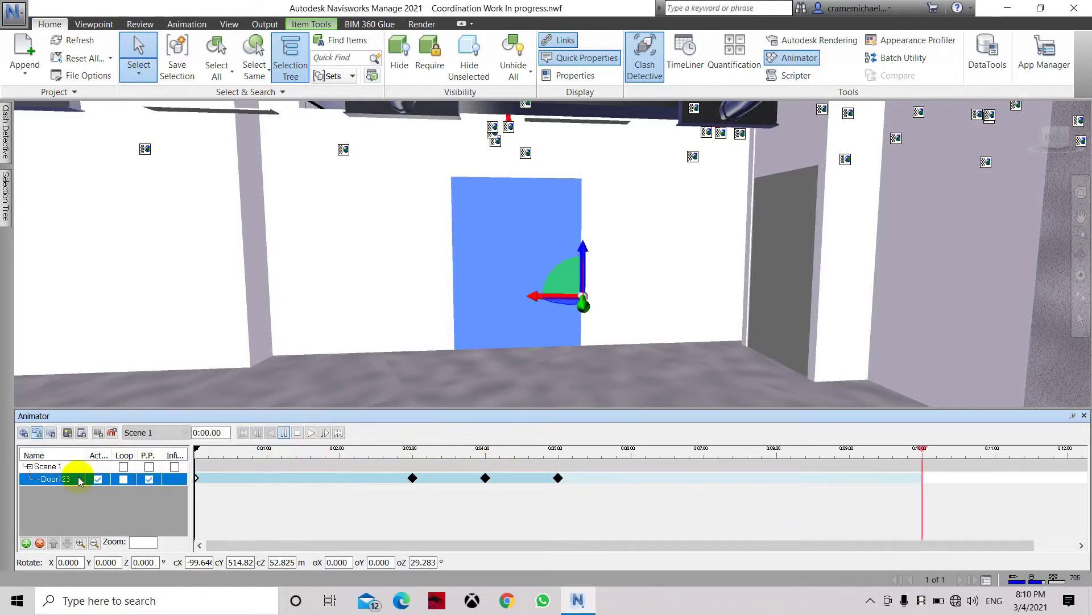
click(310, 434)
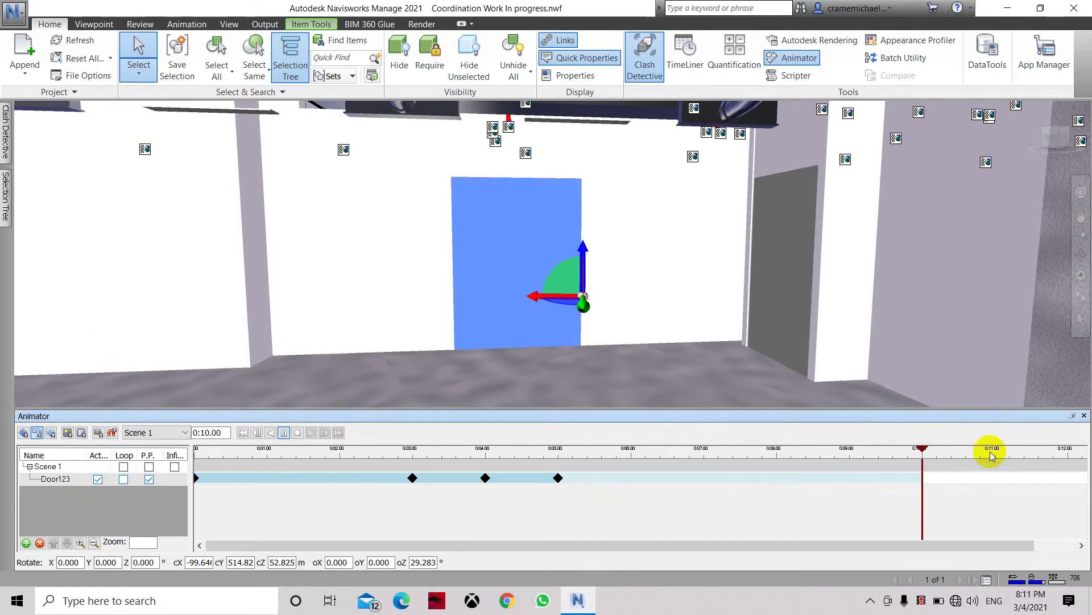
click(1084, 416)
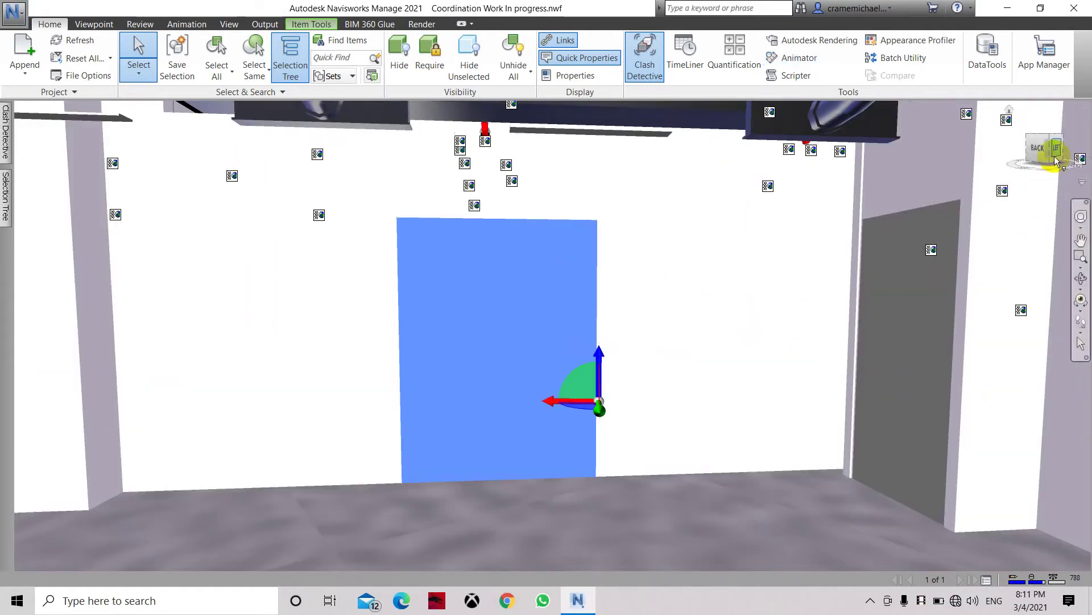
scroll(748, 310, down, 1)
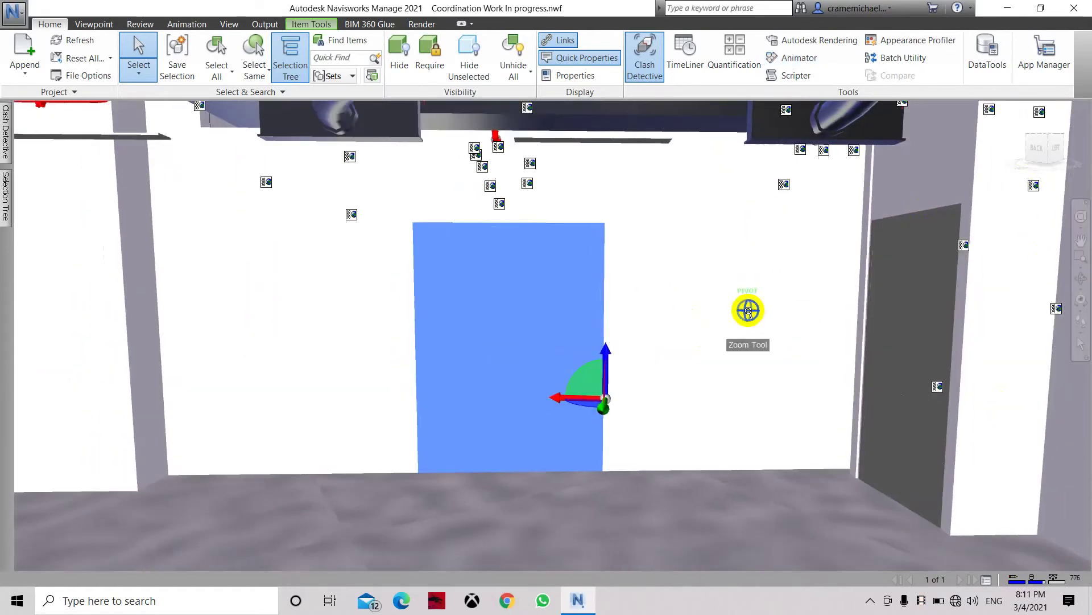
scroll(748, 310, down, 1)
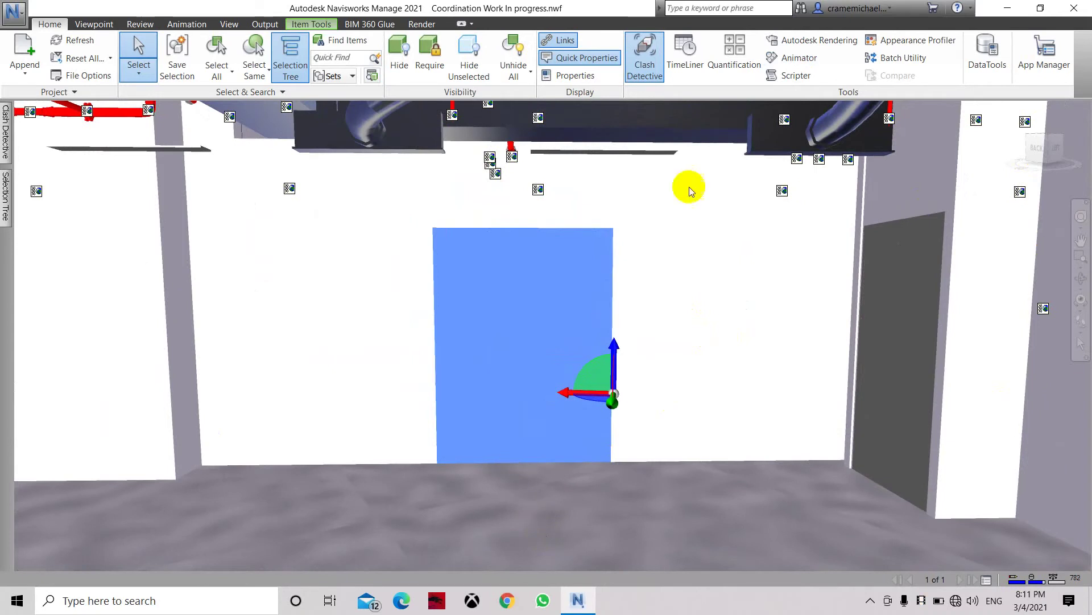
Open the Scripter panel.
click(785, 79)
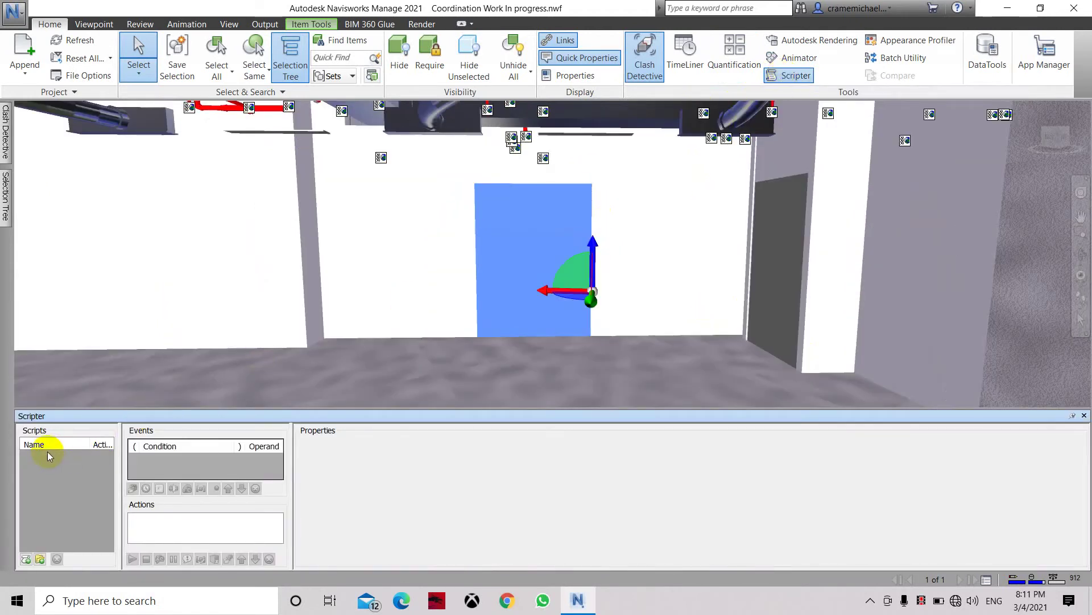
Add a new script in Scripter and name it Door12234.
click(26, 559)
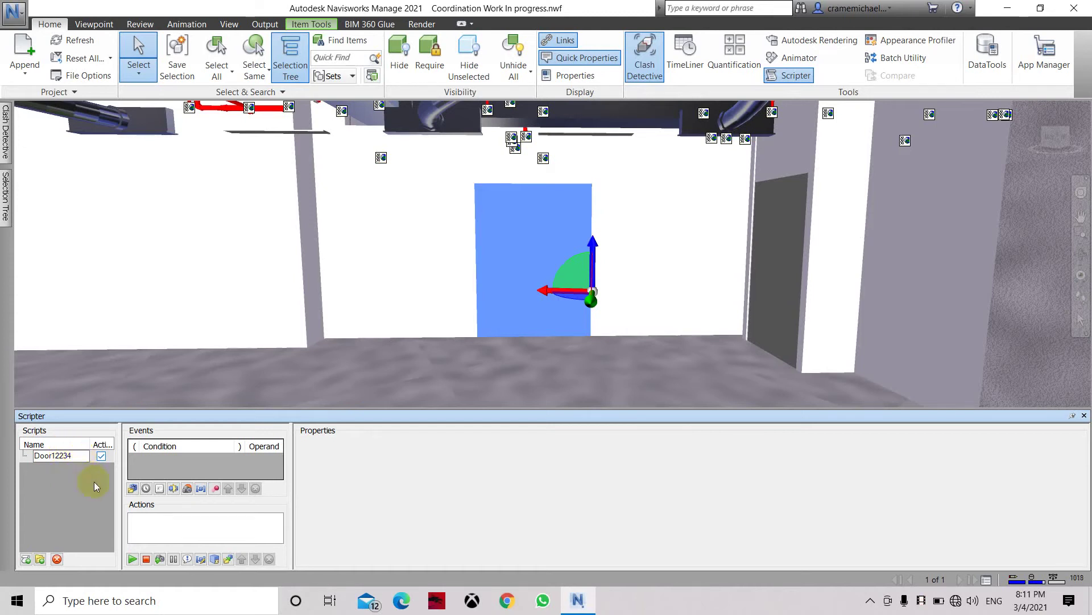
click(94, 482)
right_click(70, 459)
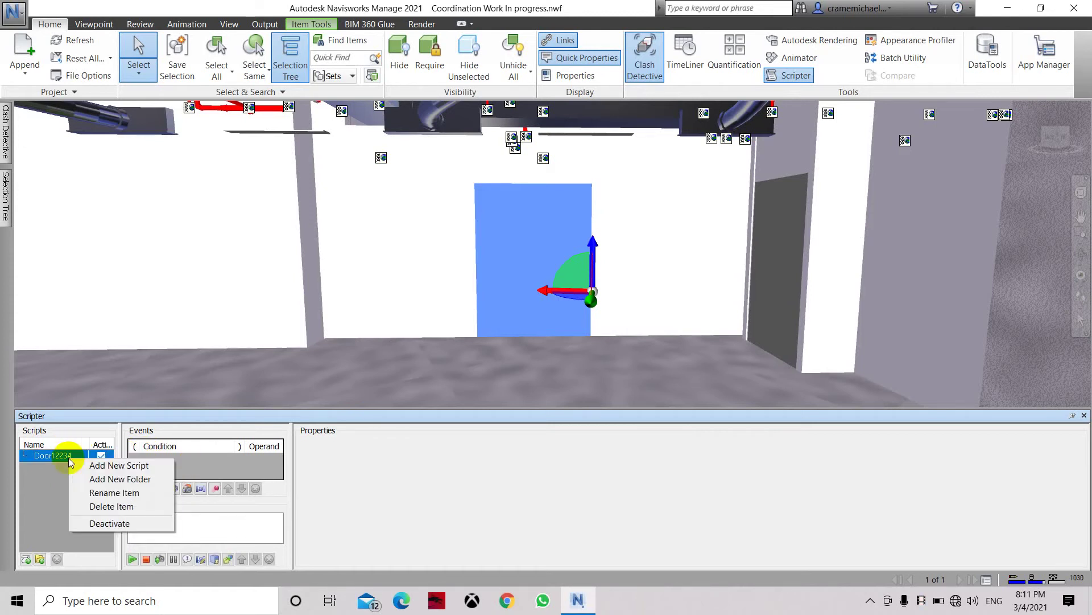
click(201, 488)
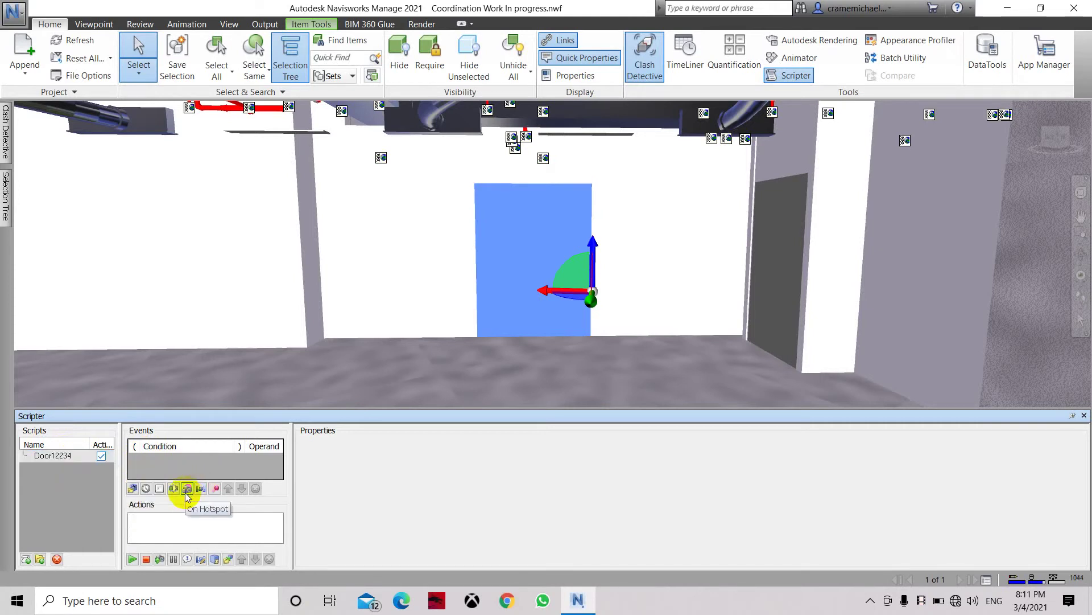
Add an On Hotspot event set to trigger In Range, and select its radius for 1.5.
click(187, 490)
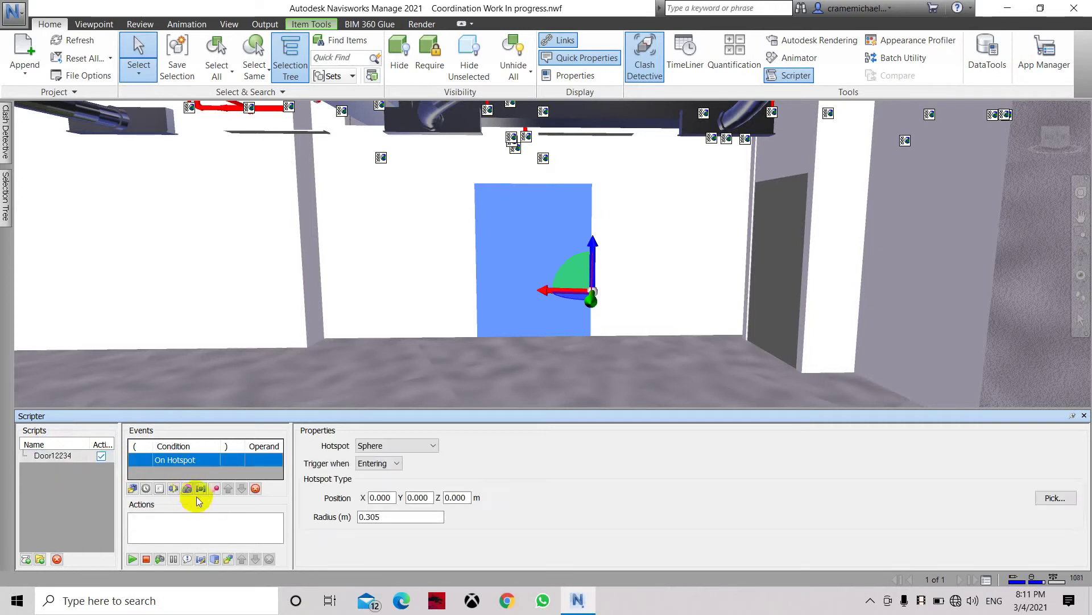
click(382, 463)
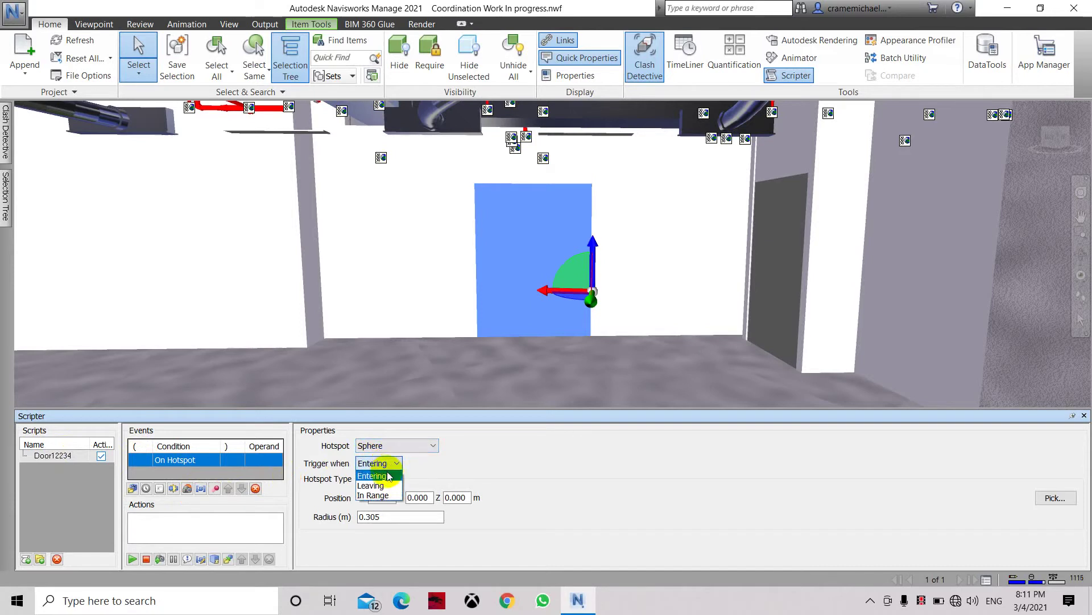
click(387, 468)
click(382, 496)
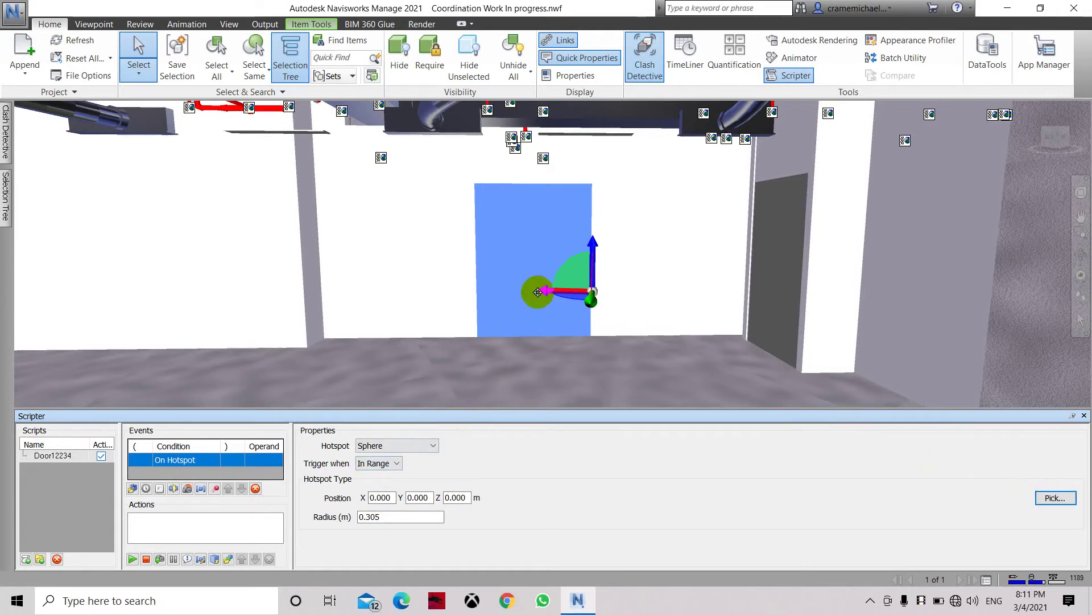
double_click(372, 518)
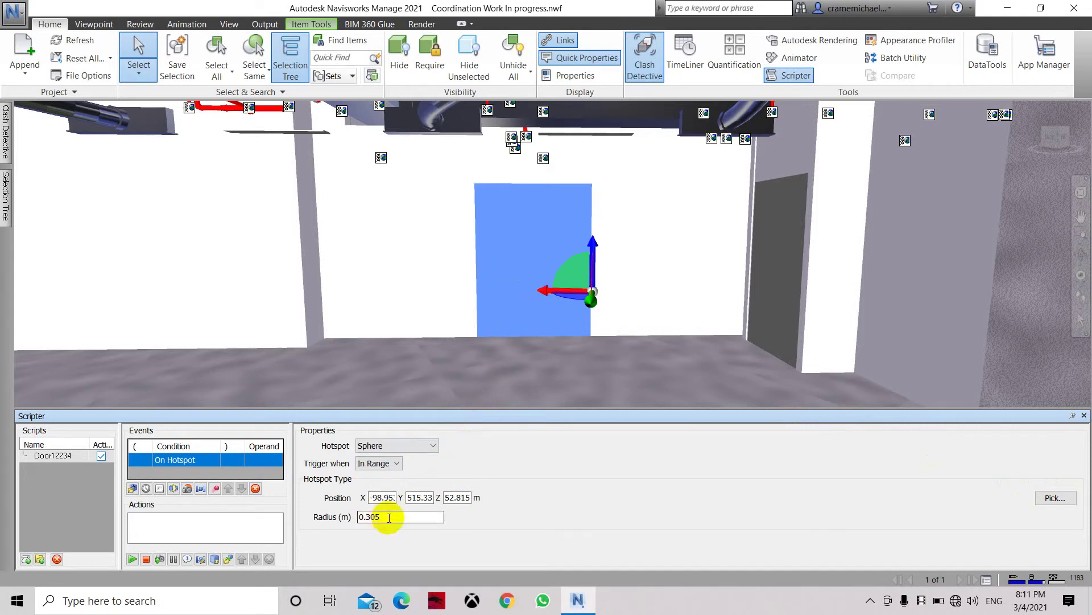
drag(389, 517, 343, 518)
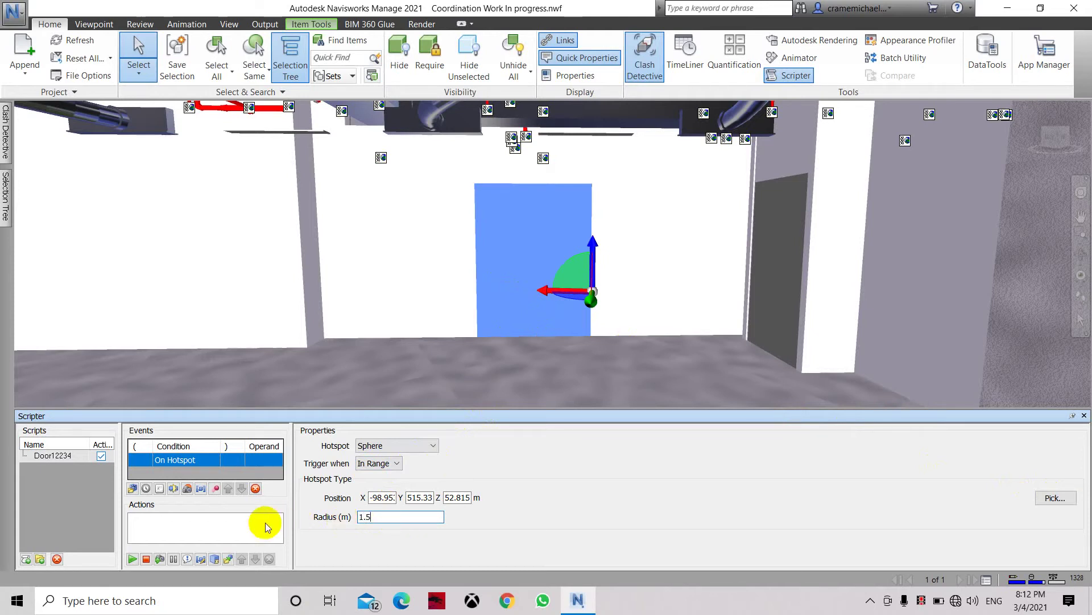
Add a Play Animation action for Scene 1 > Door123, starting at Start and ending at End.
click(132, 559)
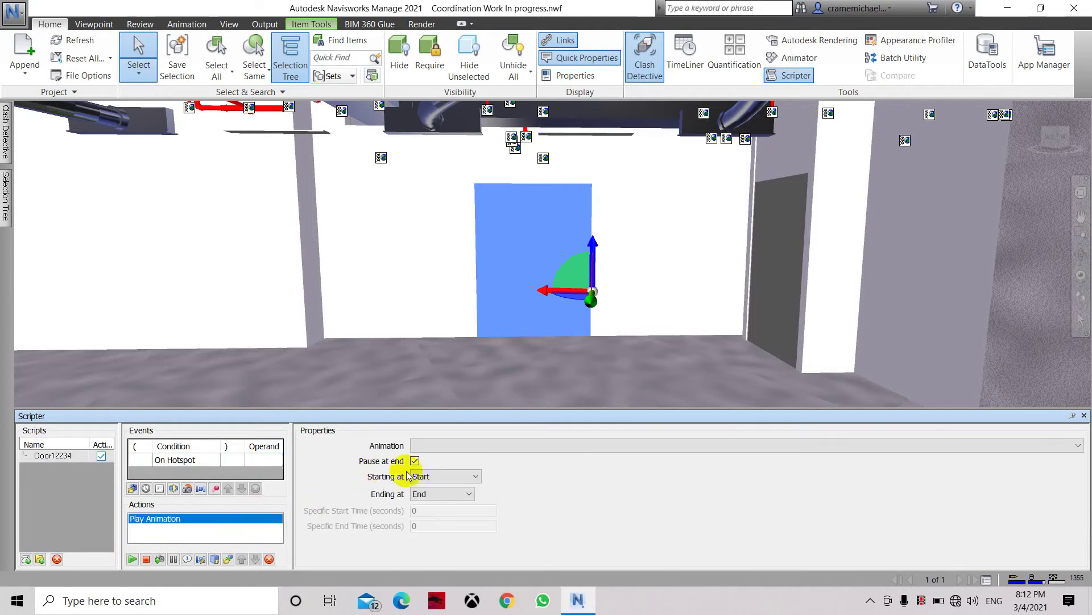
click(478, 446)
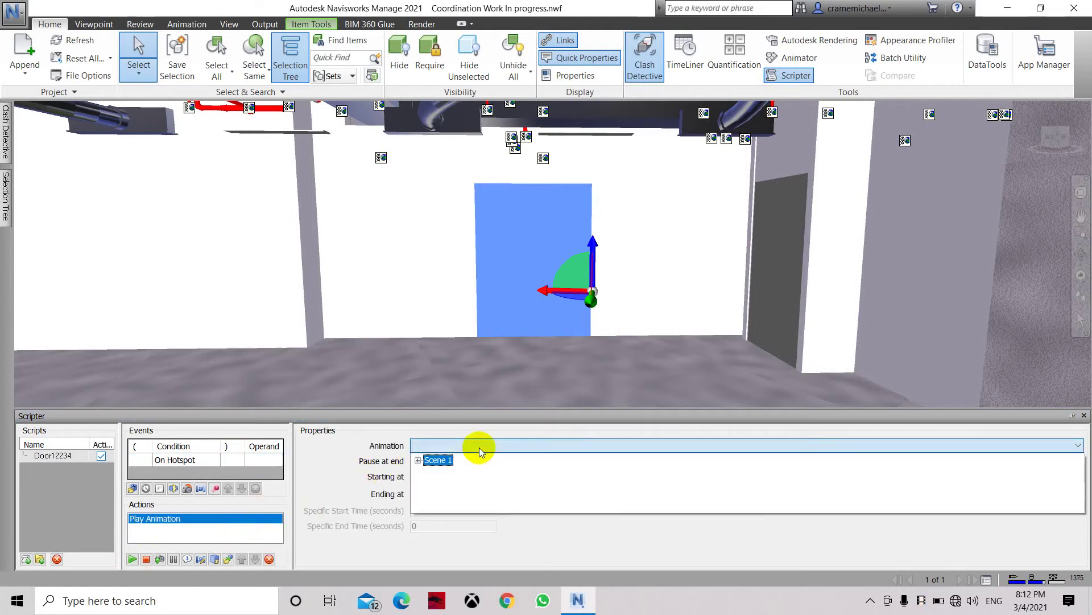
click(417, 460)
click(443, 472)
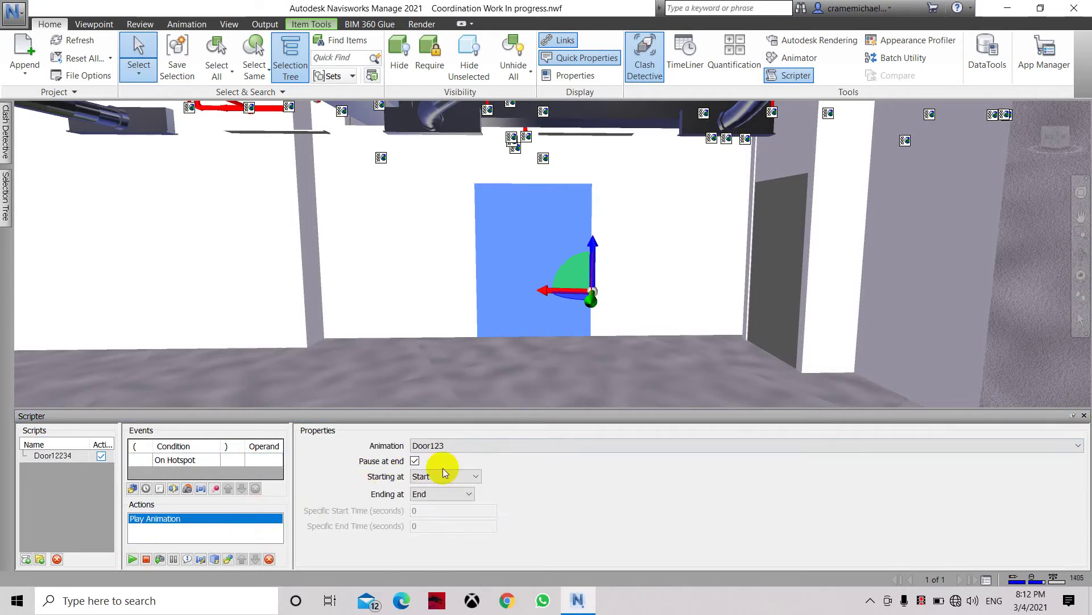
click(445, 476)
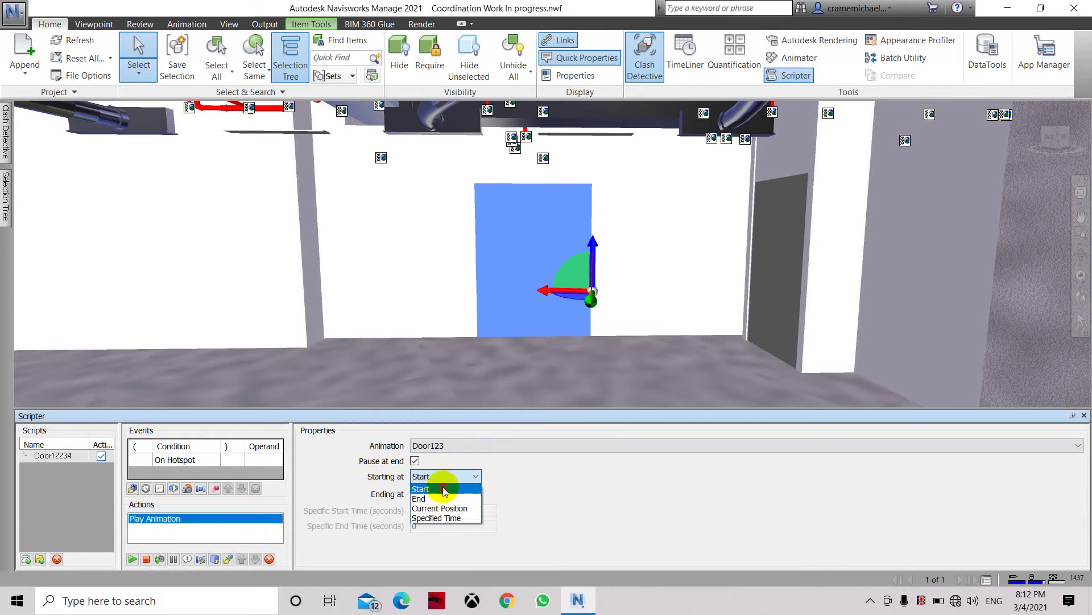
click(440, 490)
click(450, 516)
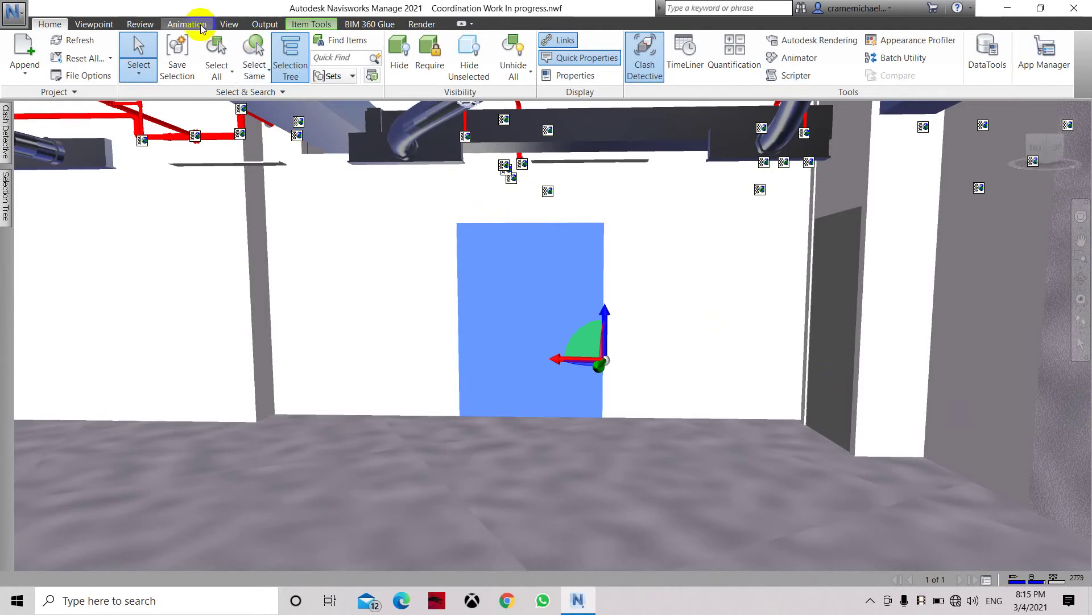
Walk up to the blue door, preview Door123 with Play, then turn Enable Scripts on.
click(189, 24)
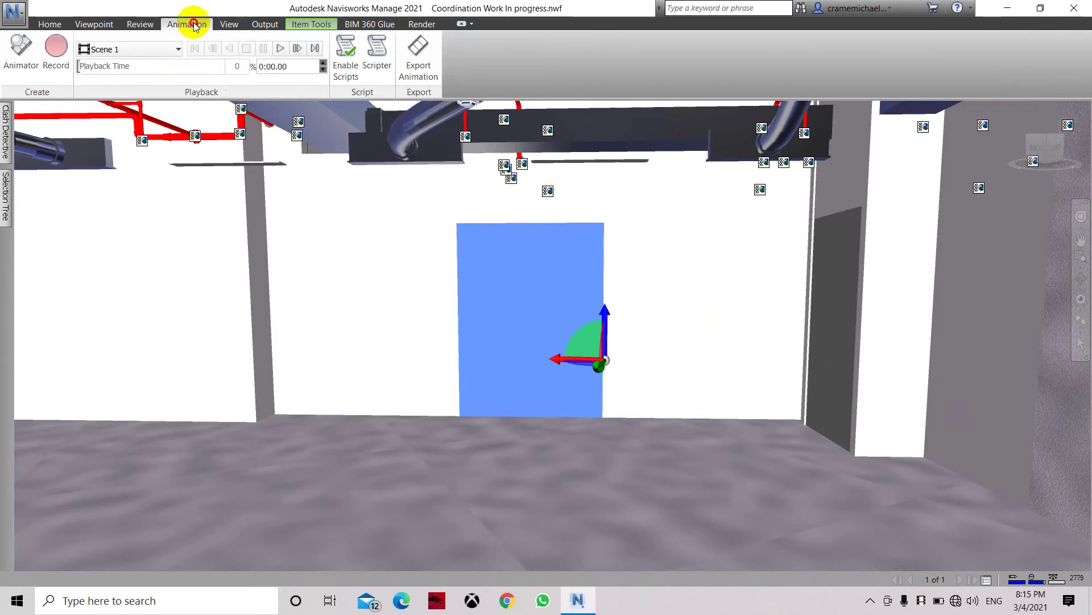
click(353, 73)
click(352, 74)
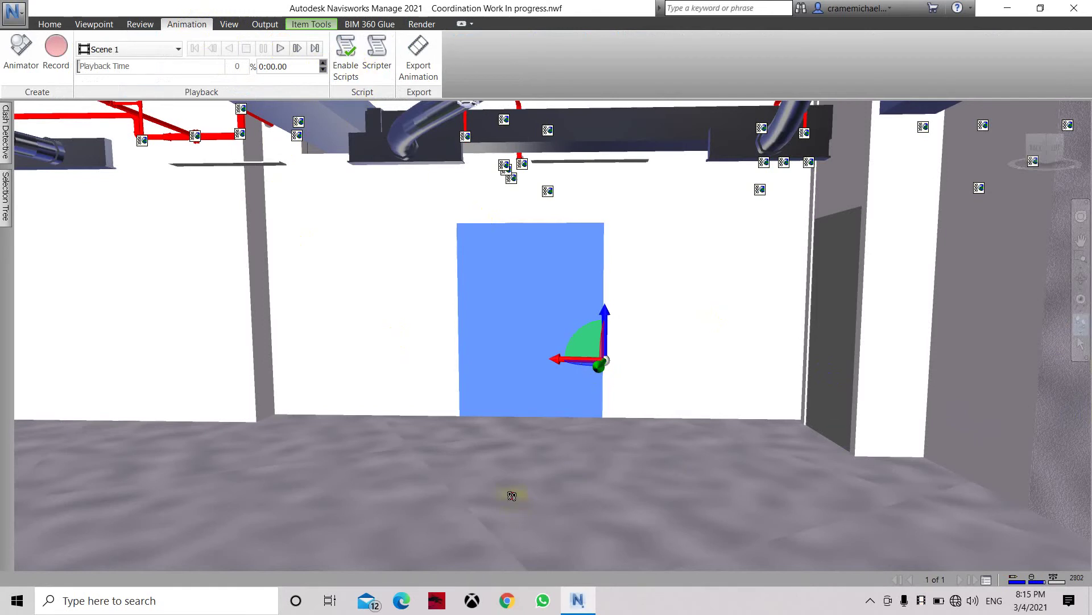
drag(511, 493, 522, 480)
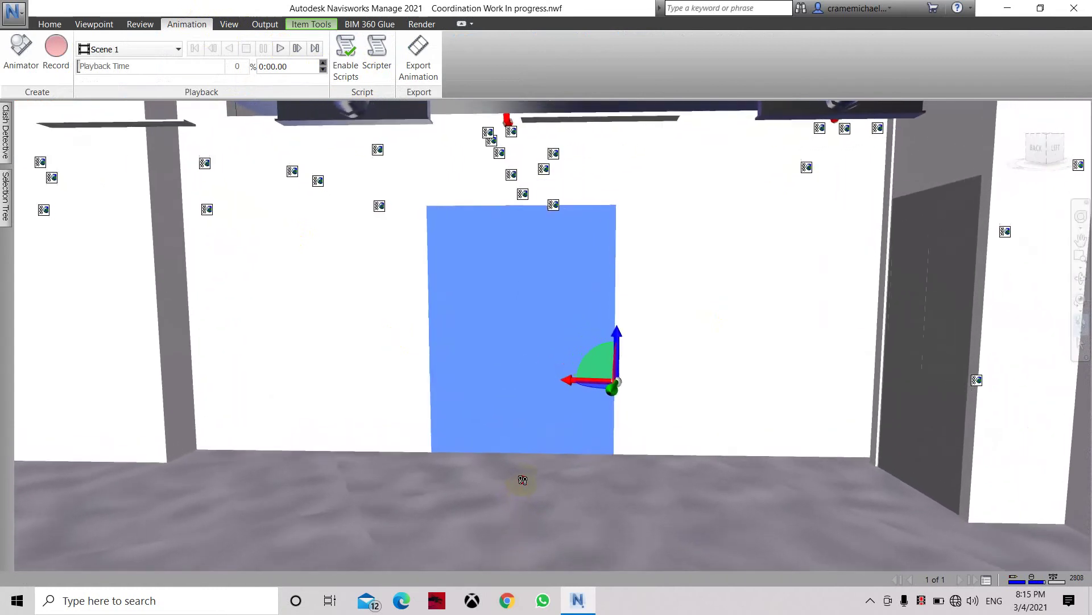
drag(522, 480, 521, 515)
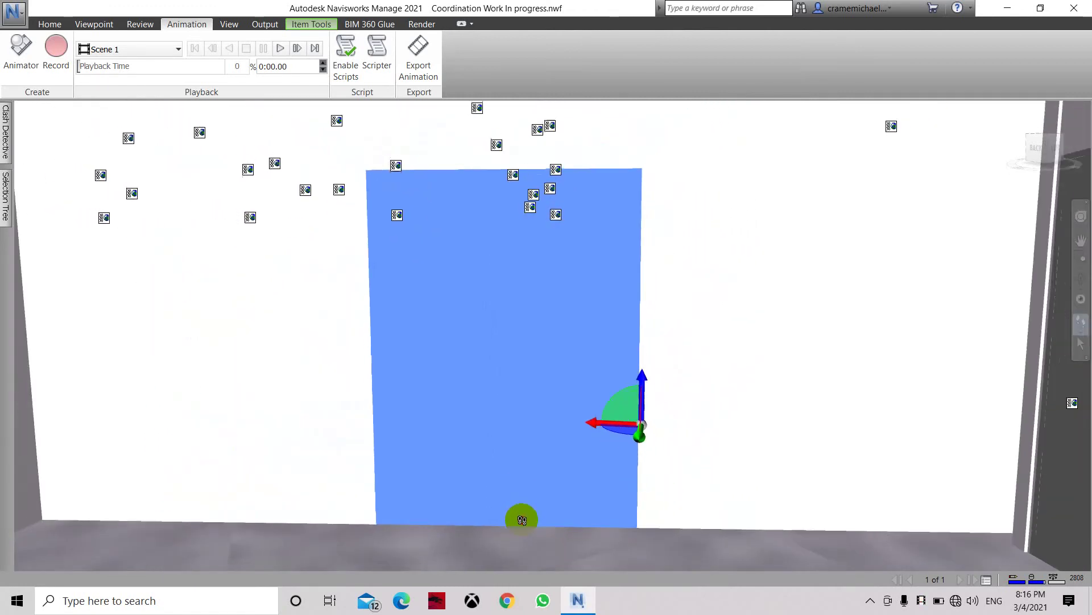
drag(522, 515, 520, 518)
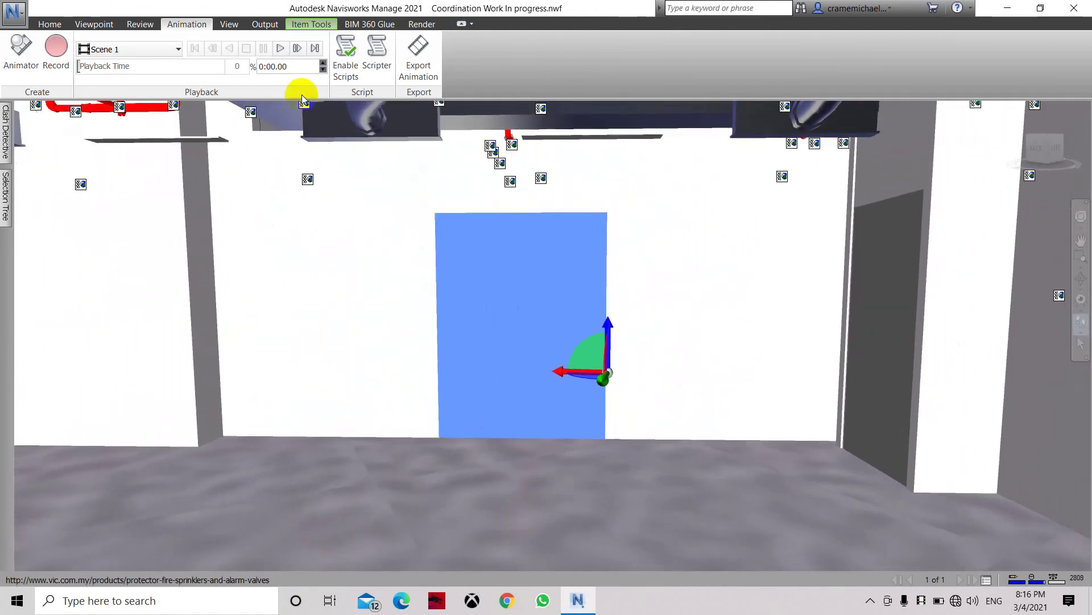
click(279, 50)
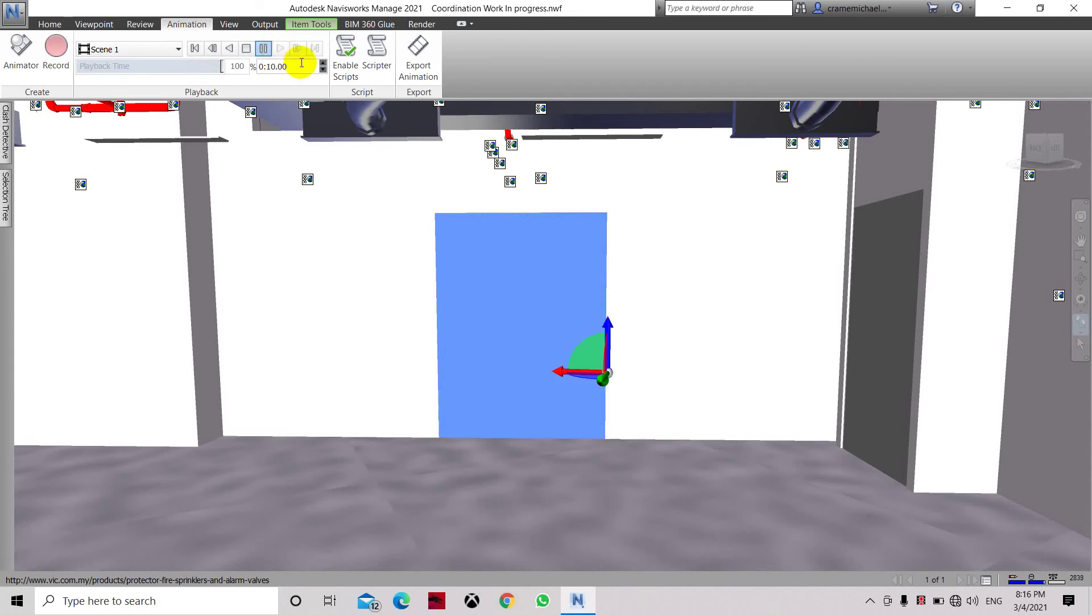
click(338, 69)
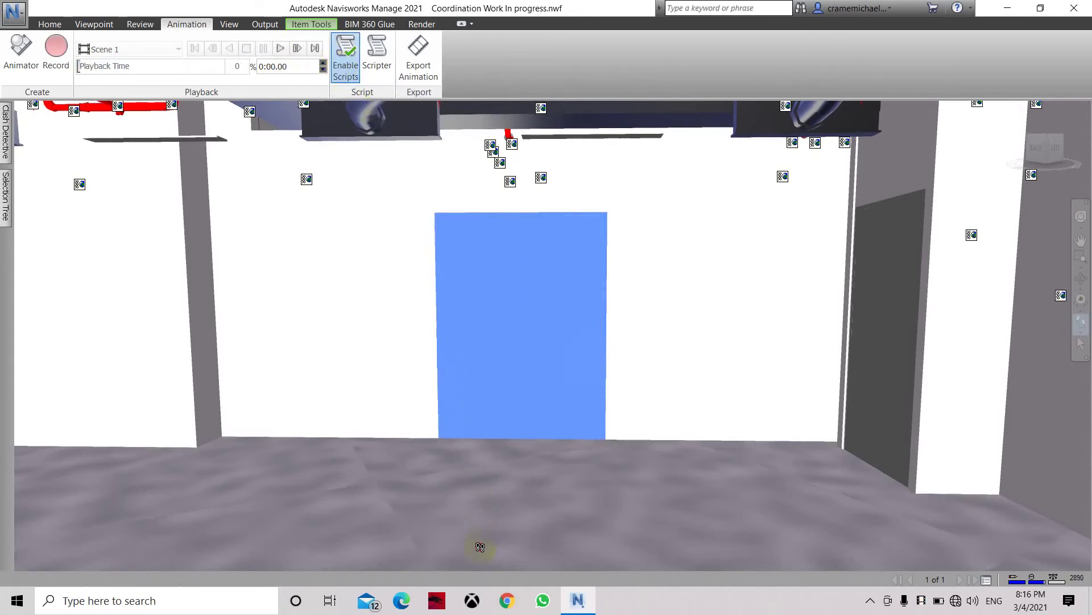
drag(480, 551, 486, 535)
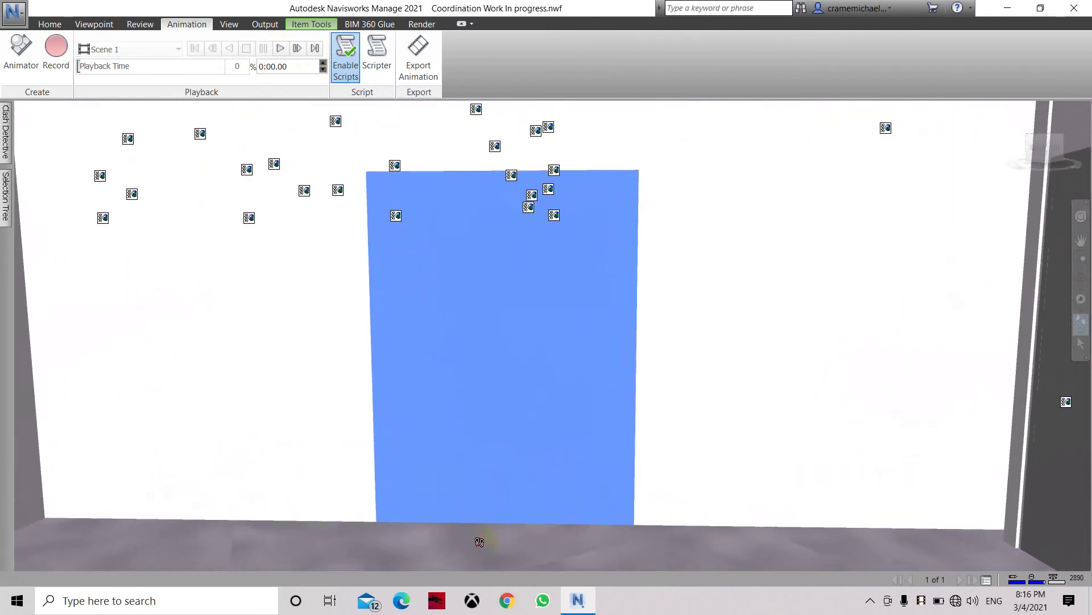
drag(486, 535, 469, 534)
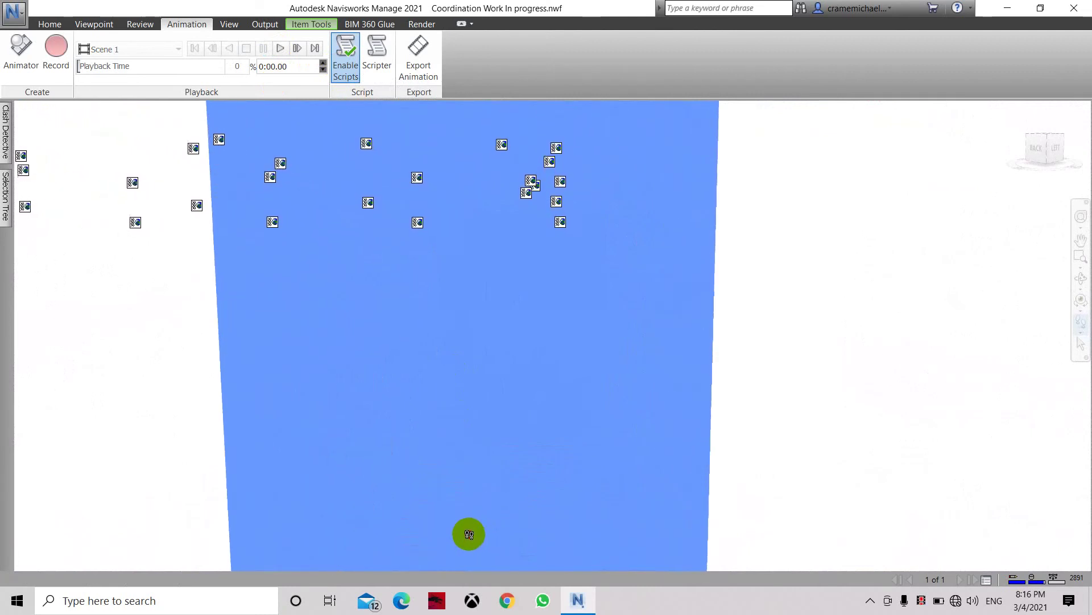
drag(469, 534, 415, 531)
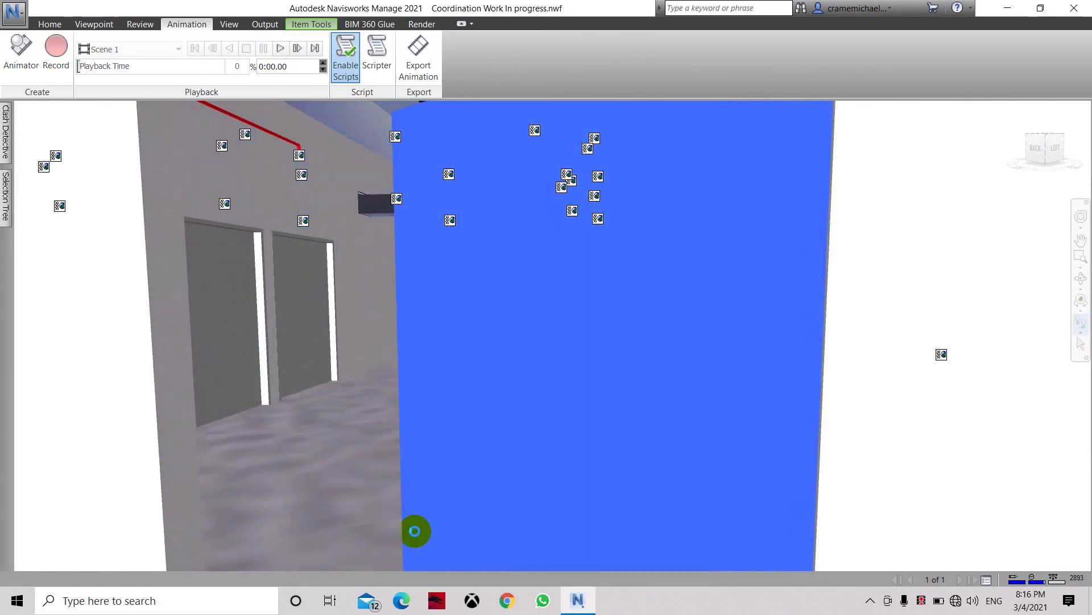
drag(415, 531, 438, 535)
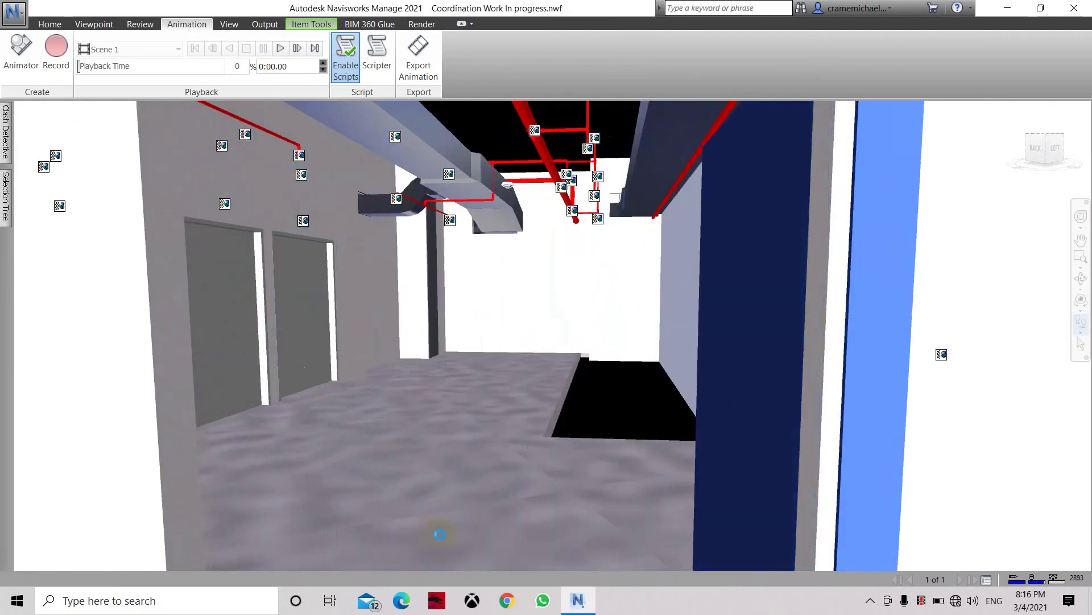
drag(438, 534, 440, 562)
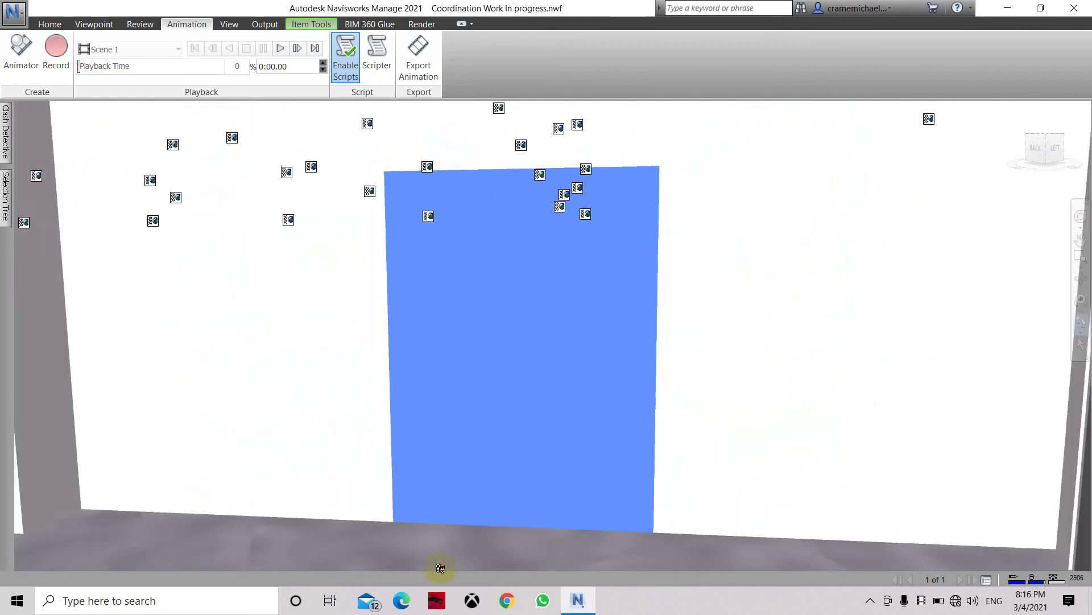
drag(439, 562, 501, 544)
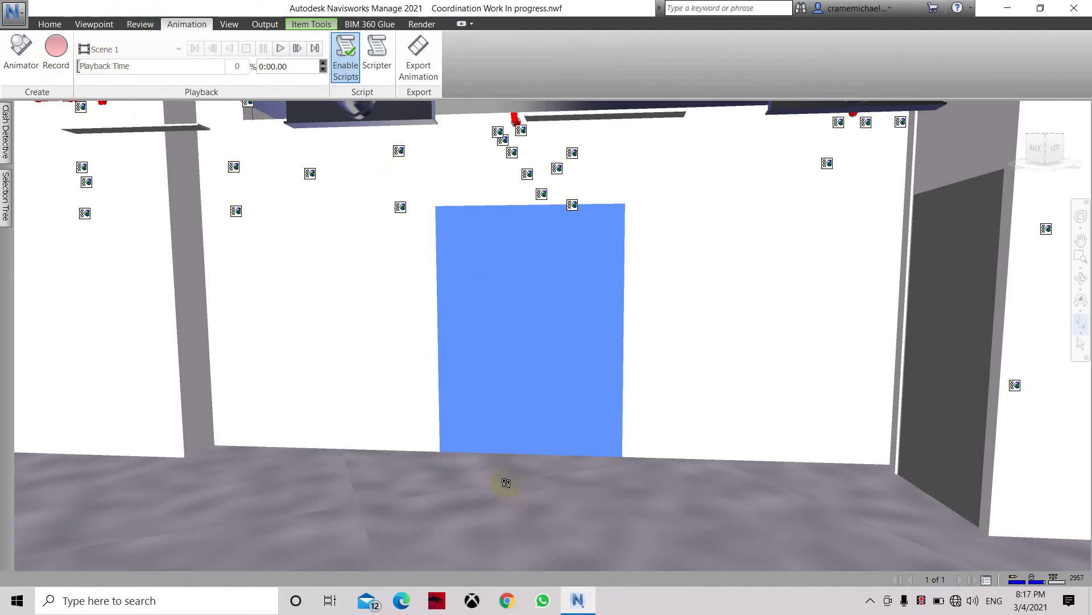
drag(496, 529, 504, 518)
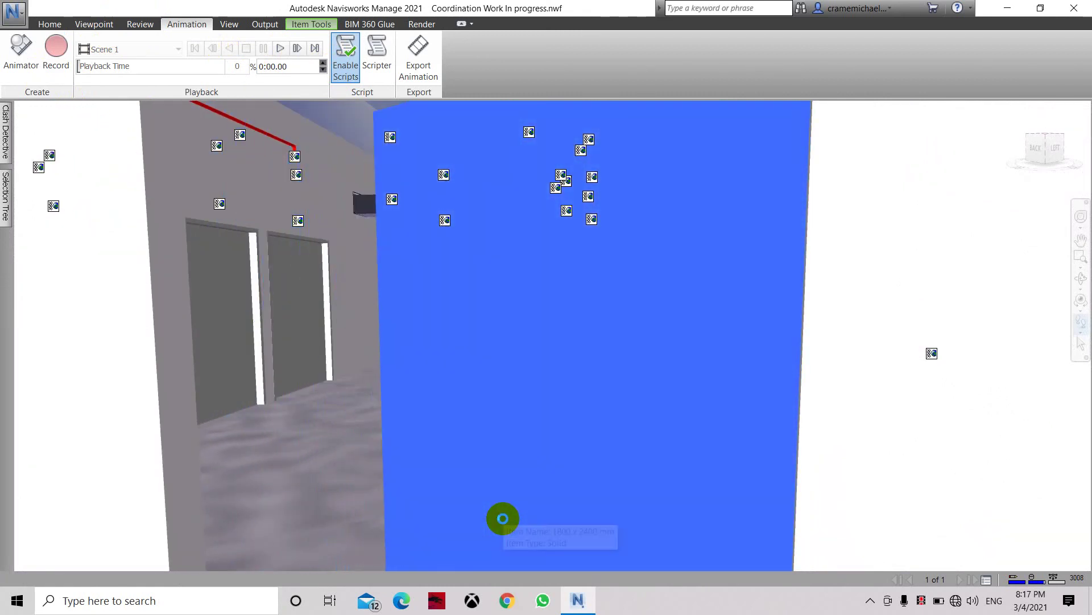
drag(503, 519, 503, 519)
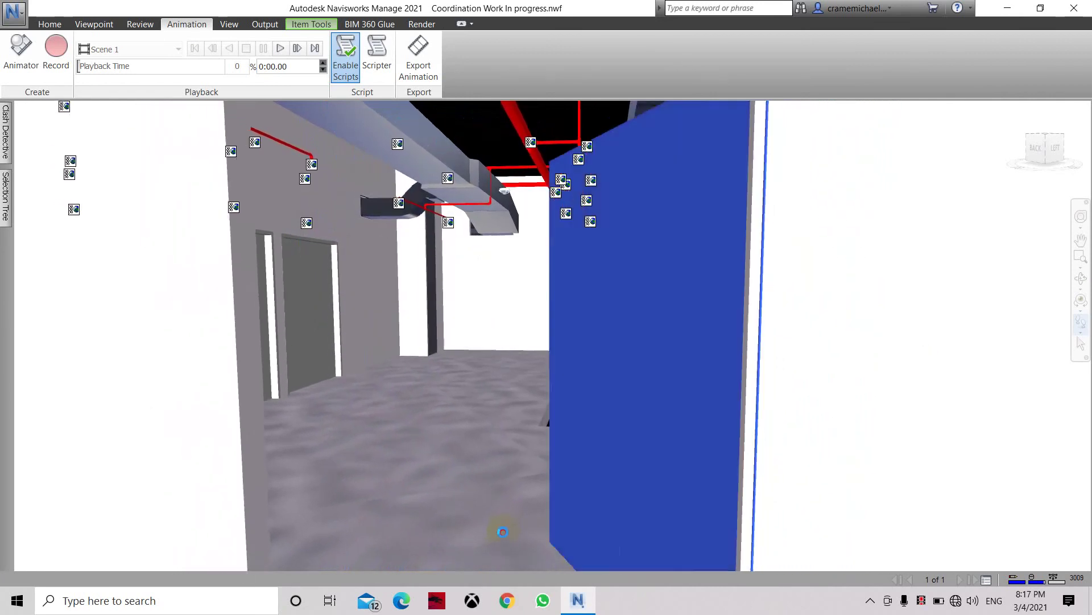
drag(503, 521, 506, 546)
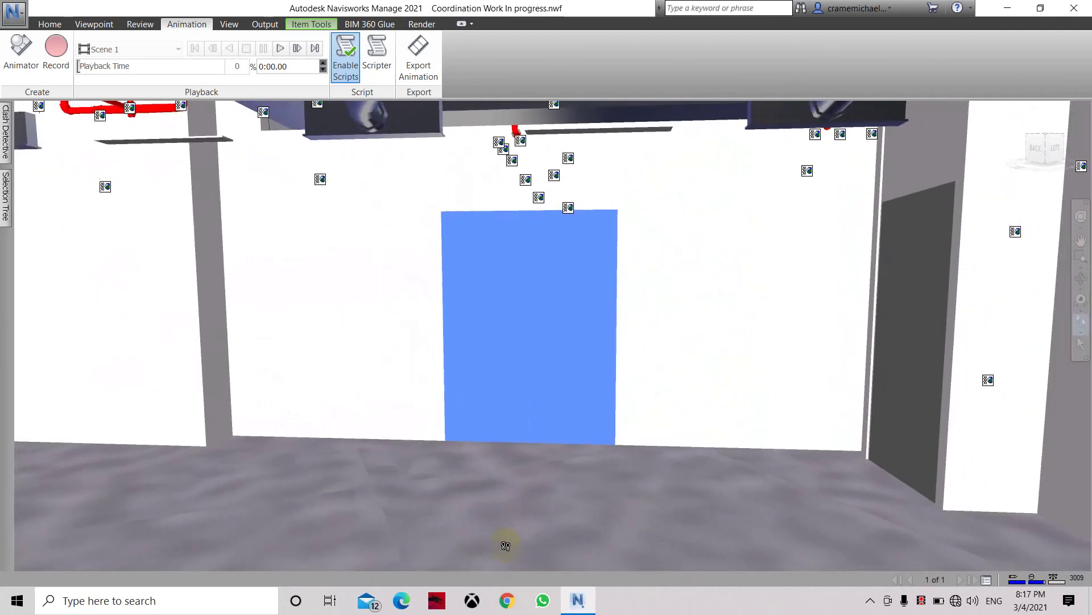